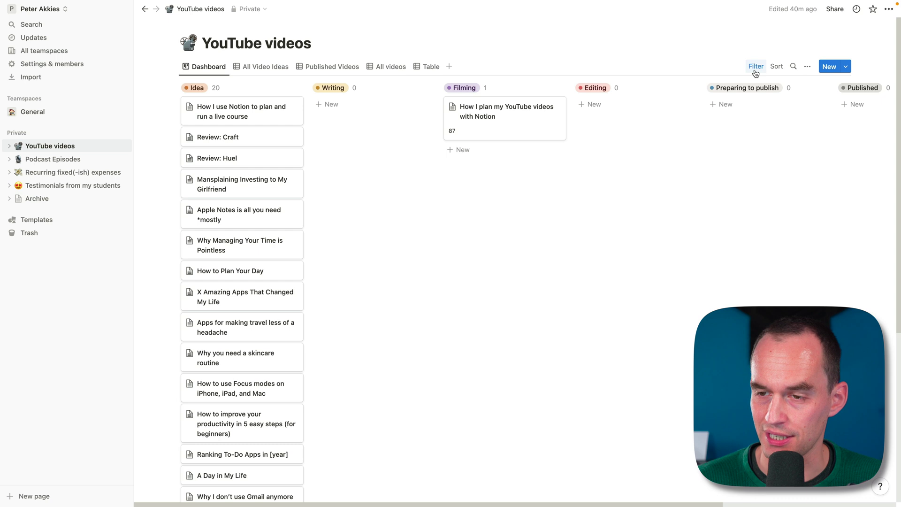
# Step: Hide the Published column on the Dashboard board, leaving Preparing to publish as the last column
pyautogui.hscroll(5, 835, 100)
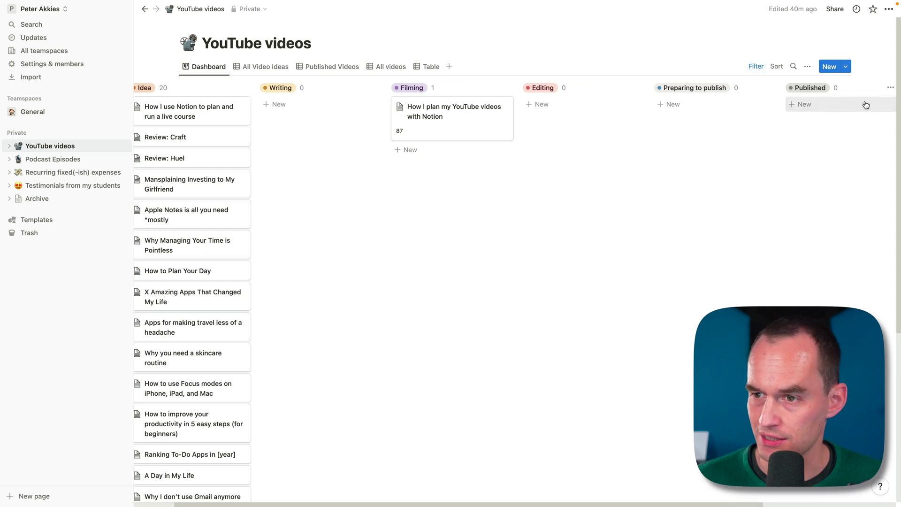
pyautogui.click(771, 87)
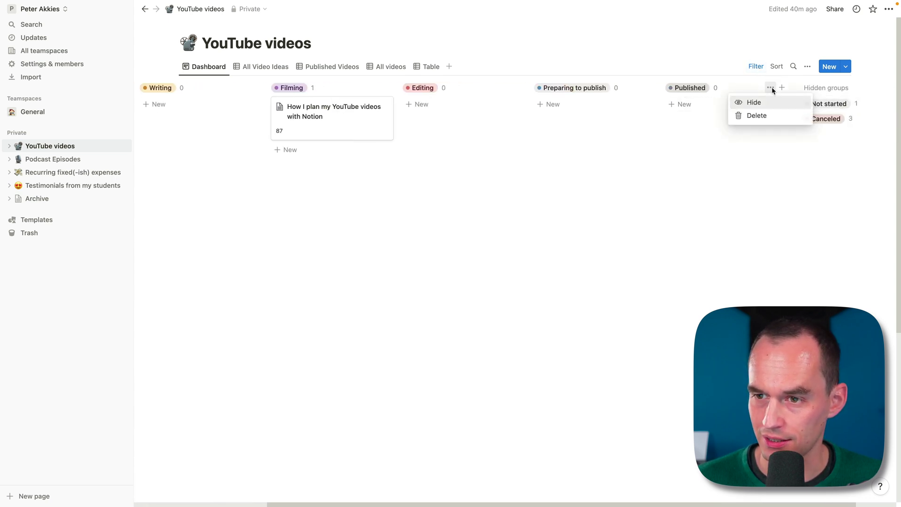
pyautogui.click(756, 101)
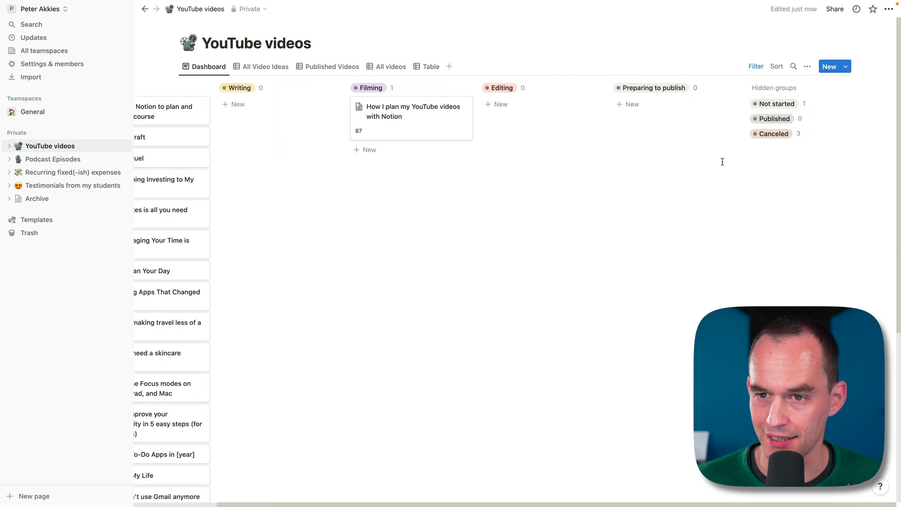
pyautogui.hscroll(-4, 725, 160)
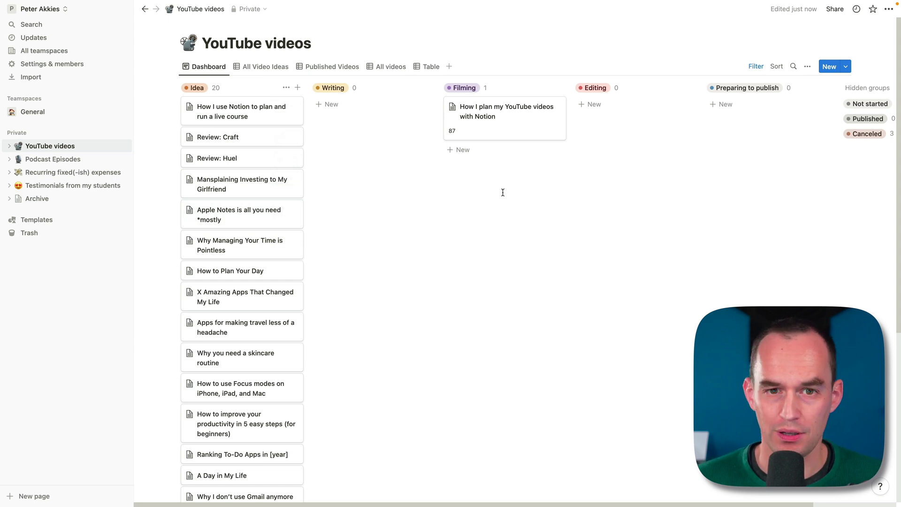
# Step: In the All videos table, widen the URL column so the full video links are readable
pyautogui.click(389, 70)
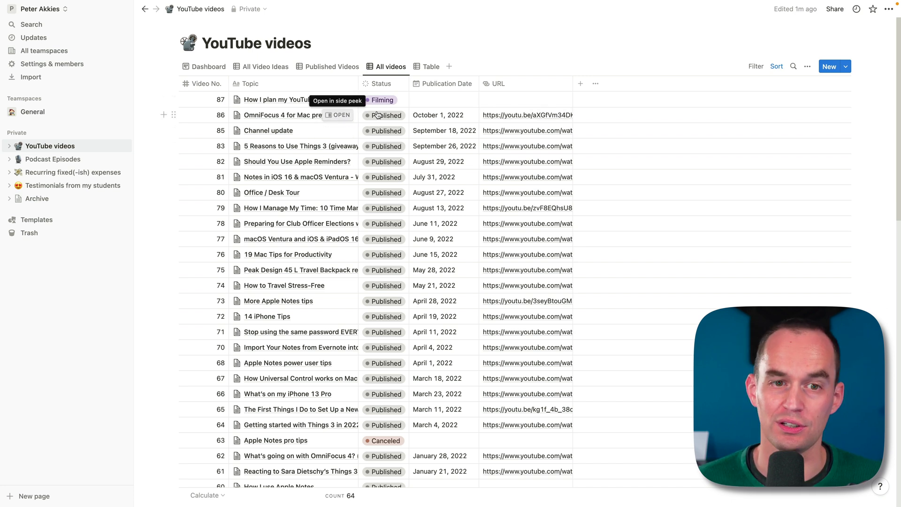
pyautogui.click(208, 117)
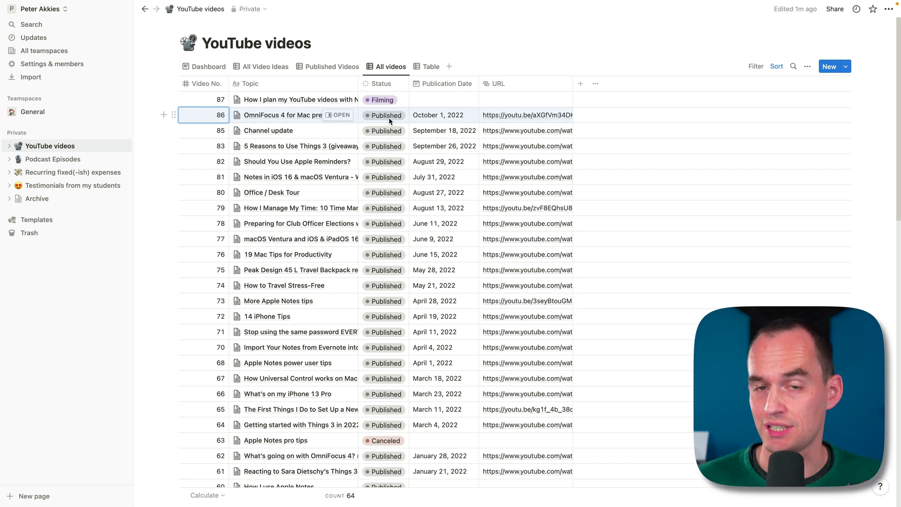
pyautogui.click(458, 115)
pyautogui.press('Escape')
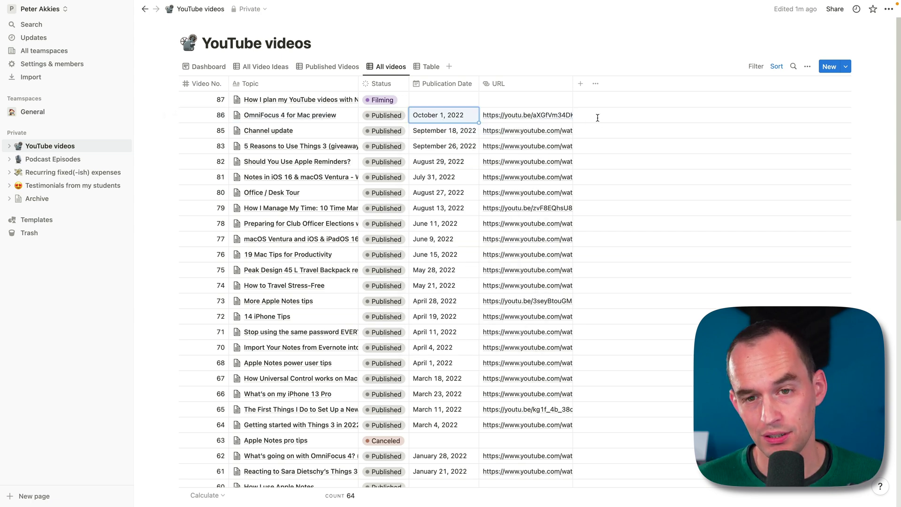
pyautogui.moveTo(573, 83); pyautogui.dragTo(653, 83)
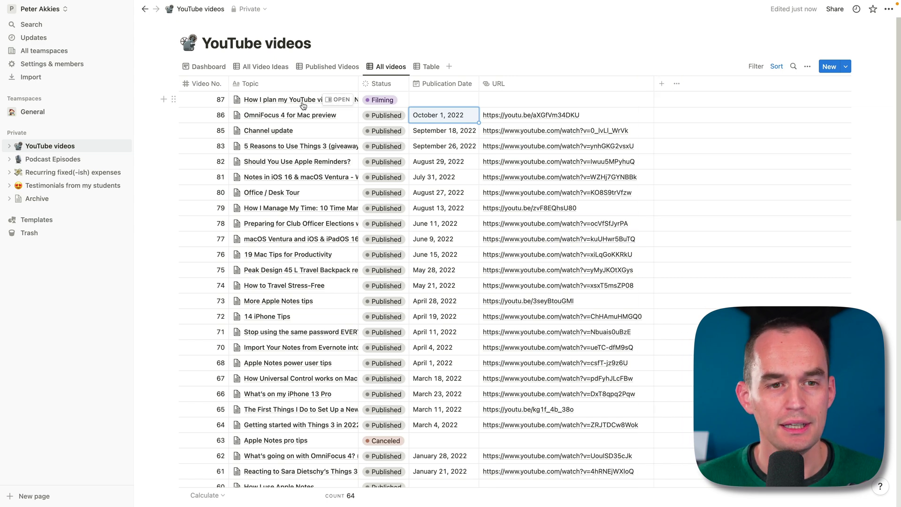
# Step: Preview video 86 and the Channel update entry in side peek, then return to the Dashboard board
pyautogui.click(341, 116)
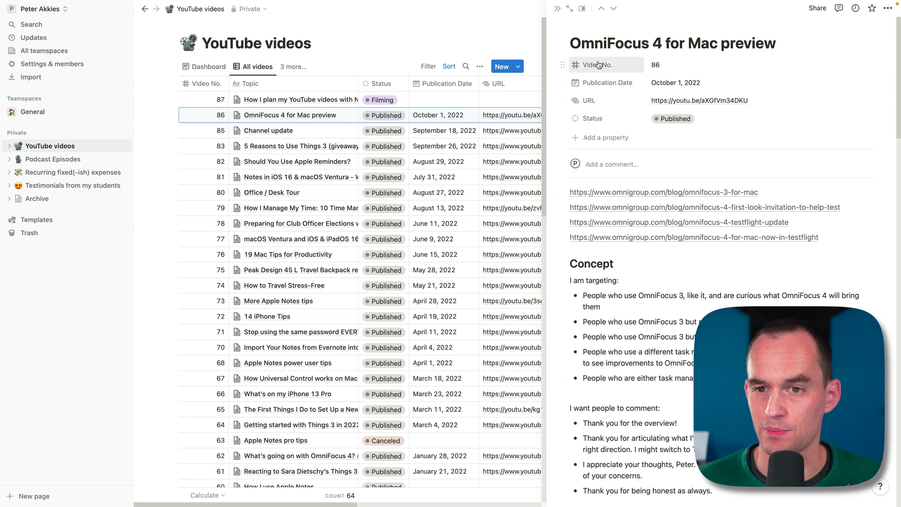
pyautogui.moveTo(569, 43); pyautogui.dragTo(780, 42)
pyautogui.click(780, 41)
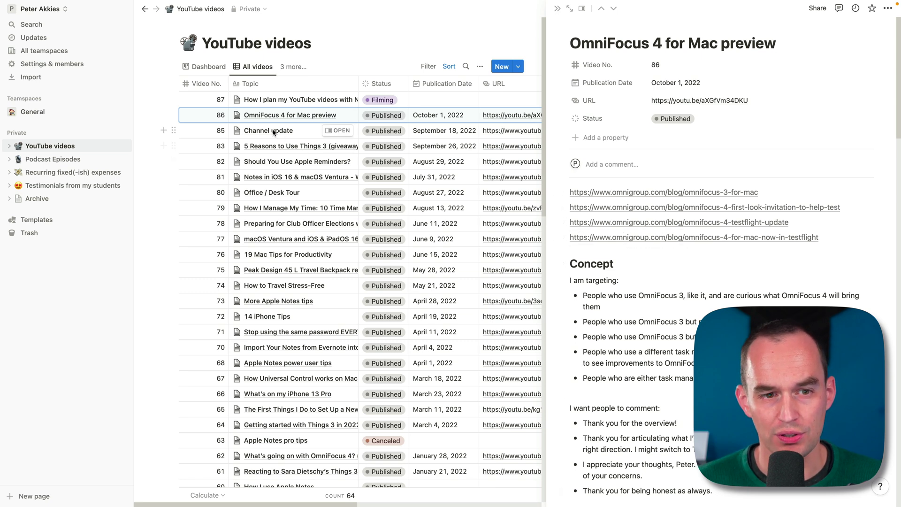
pyautogui.click(342, 130)
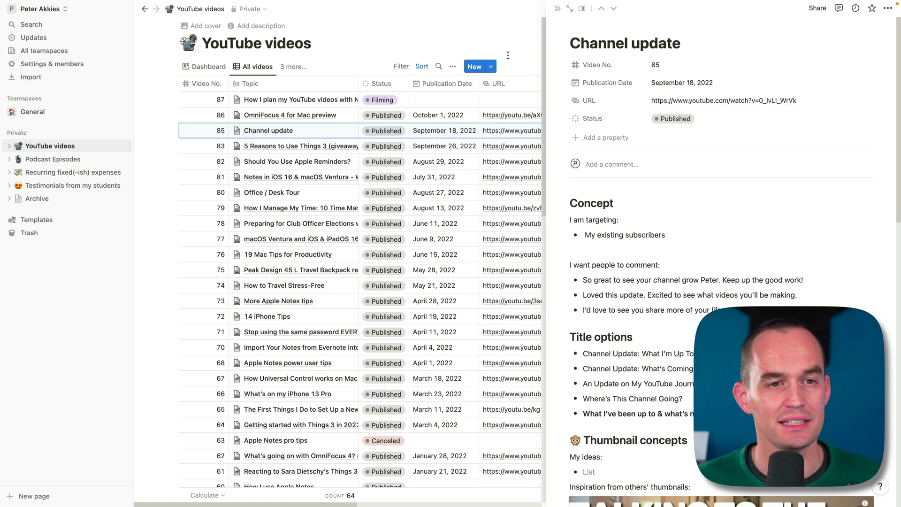
pyautogui.press('Escape')
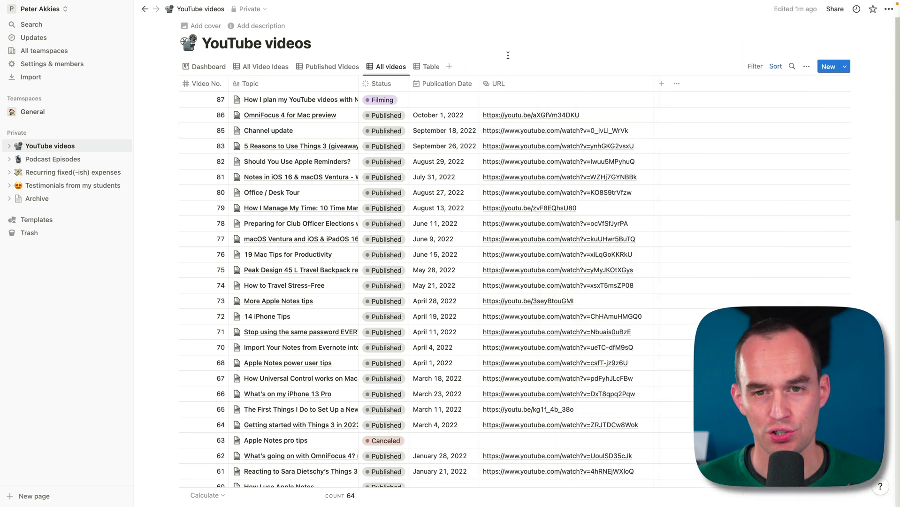
pyautogui.click(214, 70)
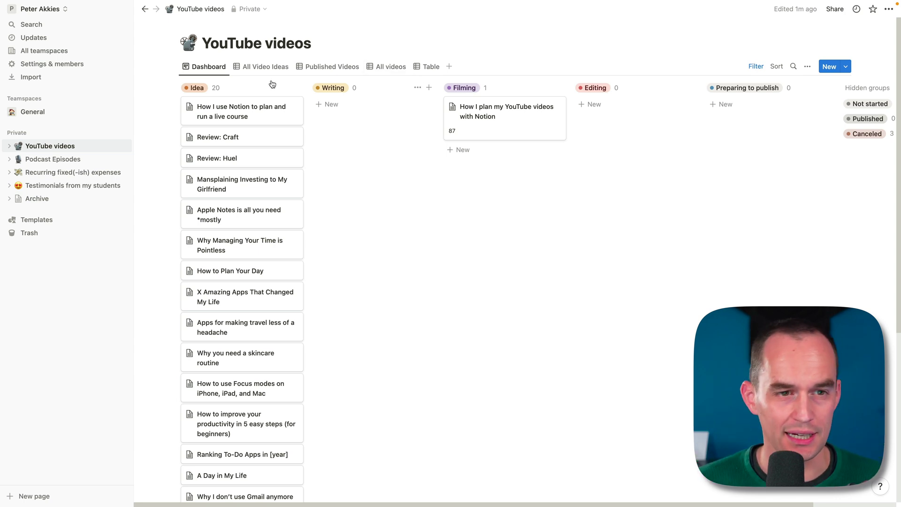
# Step: Inspect the Dashboard view's layout options, keeping it a Board grouped by Status
pyautogui.click(221, 69)
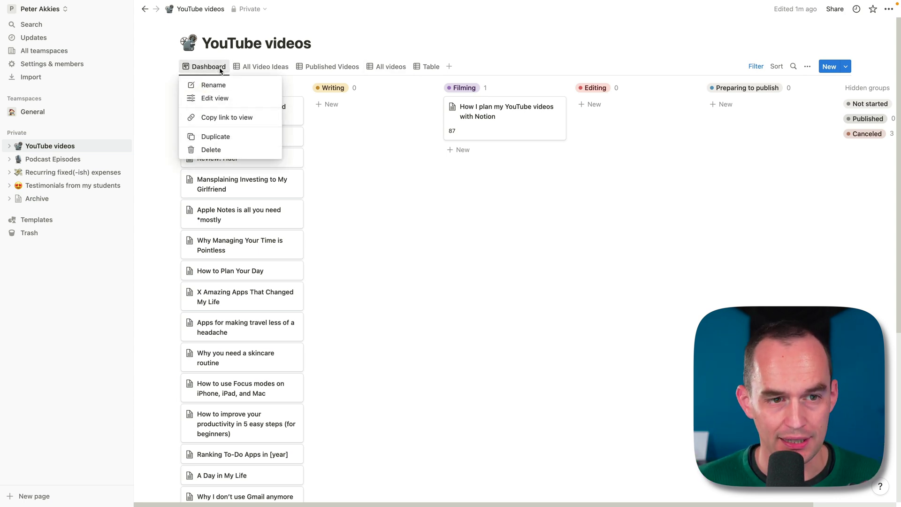
pyautogui.click(224, 99)
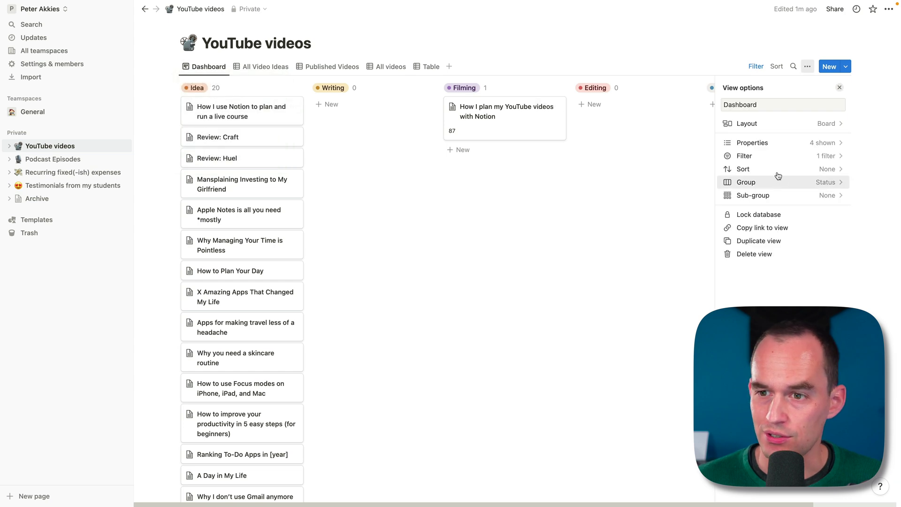
pyautogui.click(781, 124)
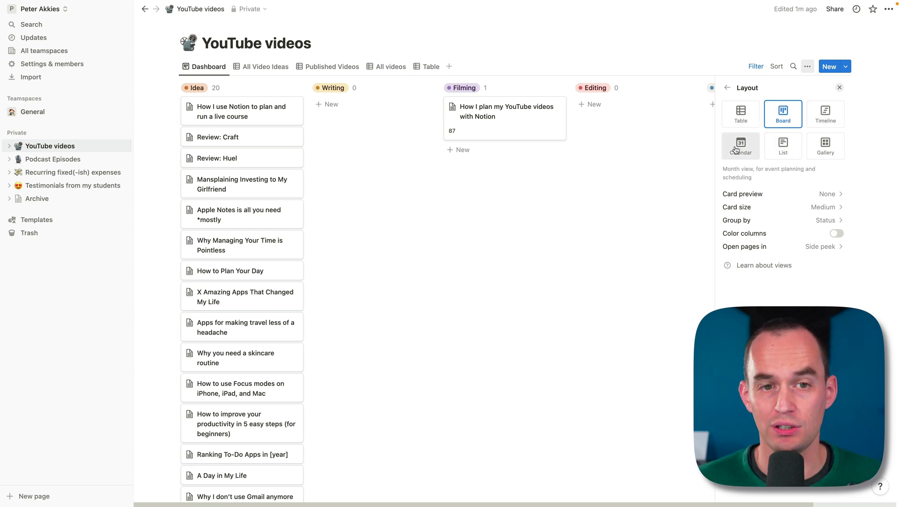
pyautogui.click(633, 207)
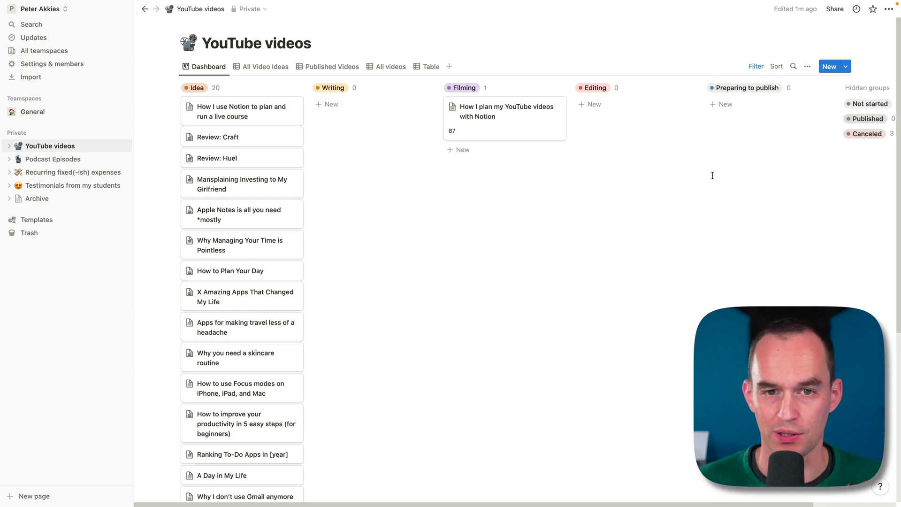
# Step: Delete the Table view from the YouTube videos database
pyautogui.rightClick(428, 66)
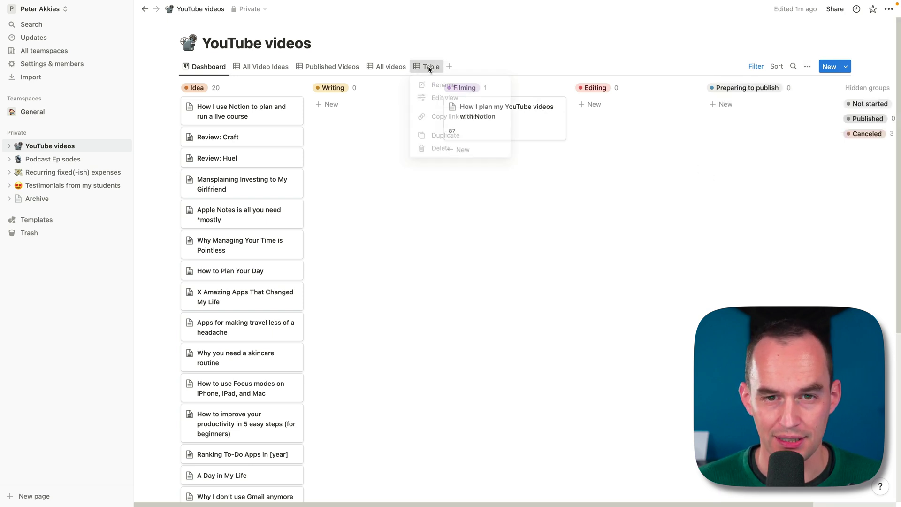
pyautogui.click(439, 149)
pyautogui.click(463, 271)
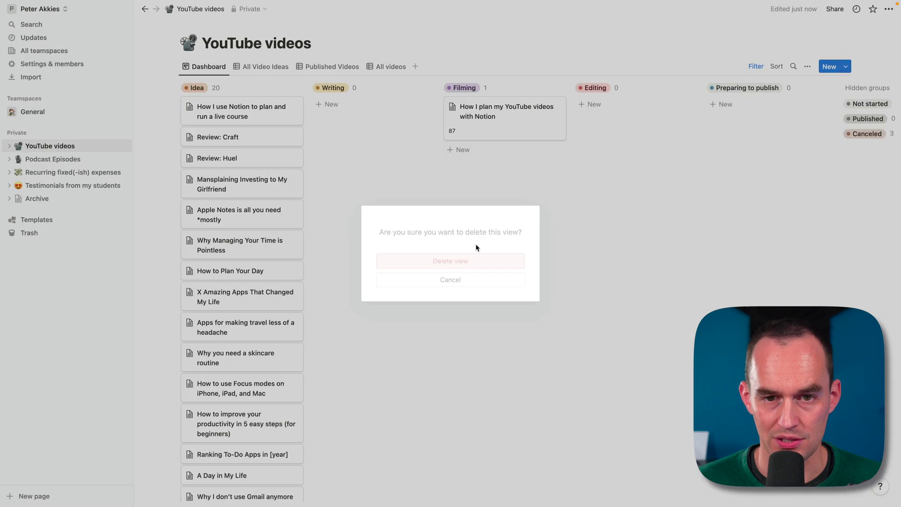
# Step: Add a Calendar view named 'Calendar' and step back to September 2022
pyautogui.click(417, 67)
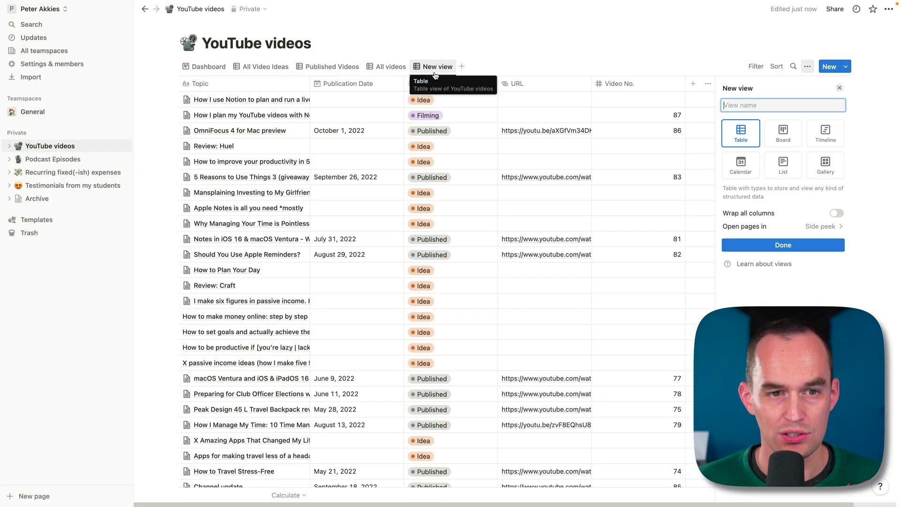
pyautogui.click(744, 165)
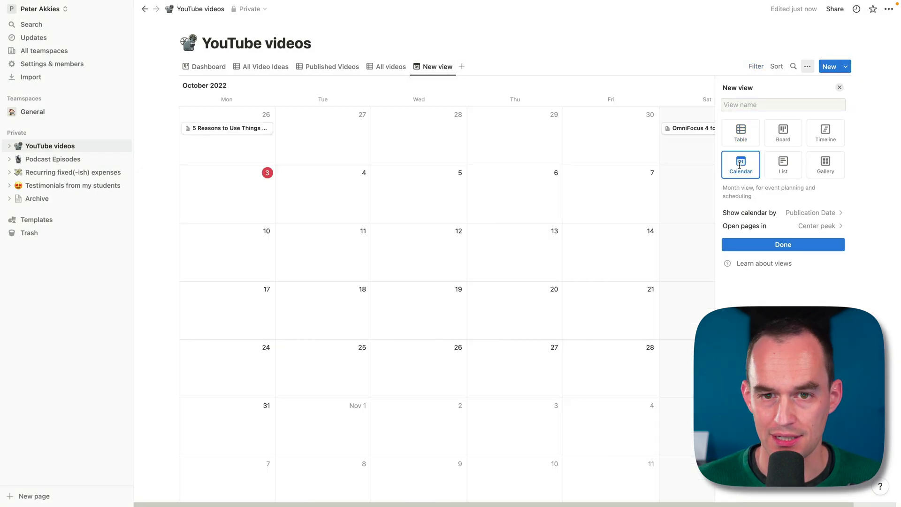
pyautogui.click(769, 103)
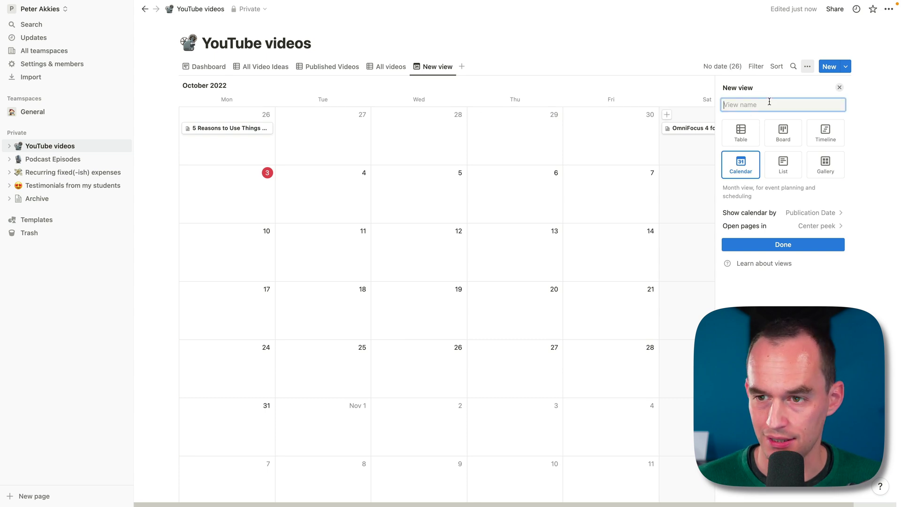
pyautogui.write('Calendar')
pyautogui.press('Return')
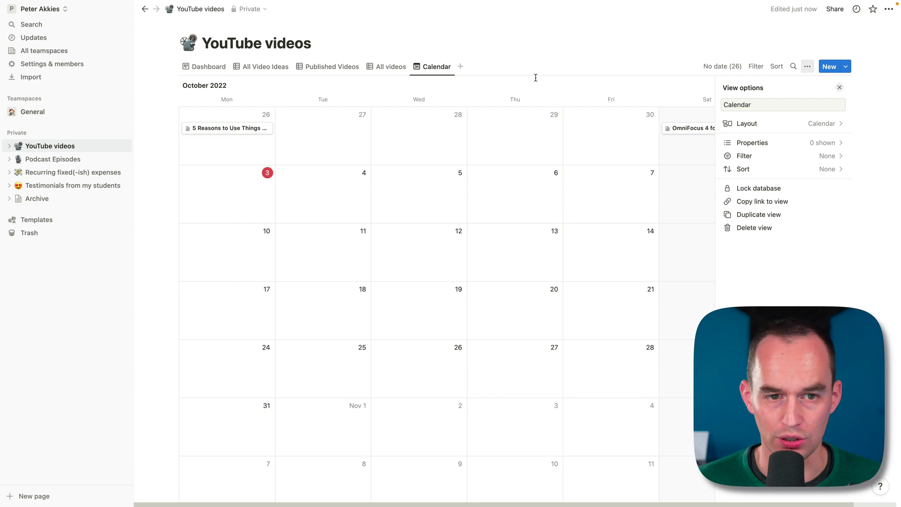
pyautogui.press('Escape')
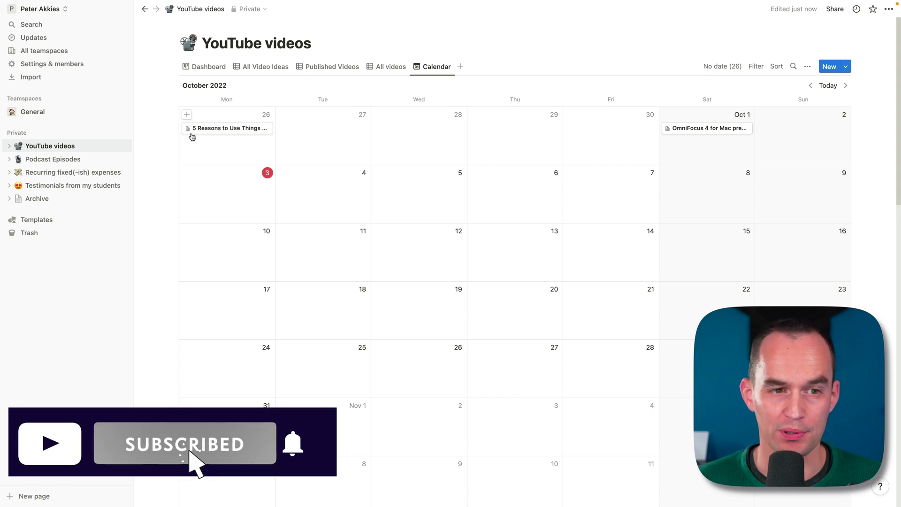
pyautogui.click(811, 86)
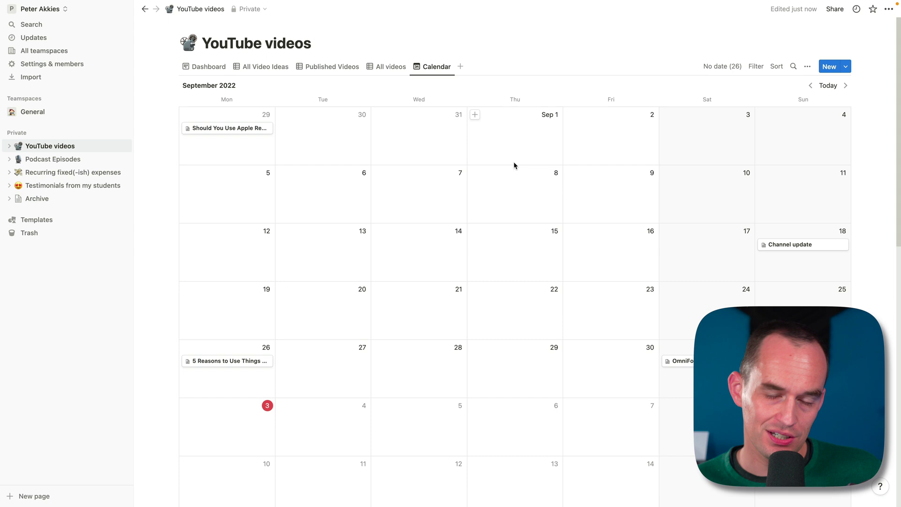
pyautogui.click(211, 71)
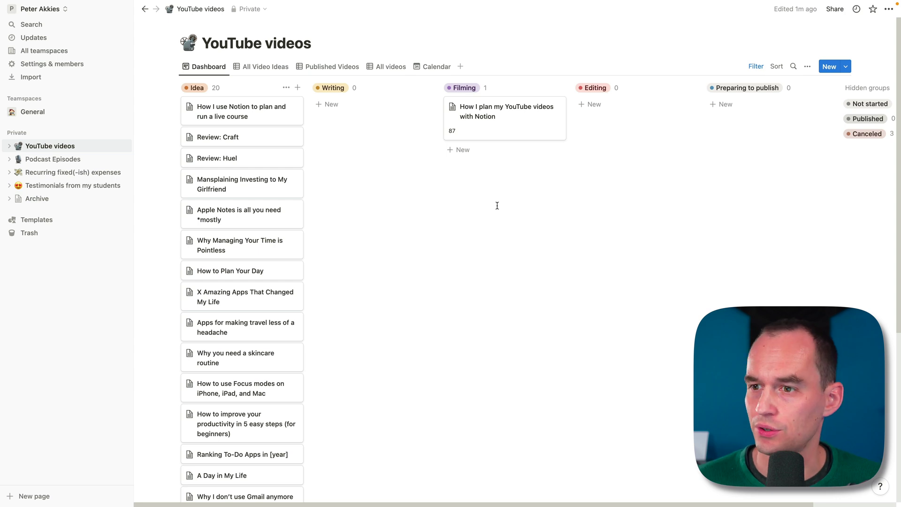
# Step: Look at the New button's templates and briefly open the YouTube video template
pyautogui.click(807, 67)
pyautogui.click(807, 69)
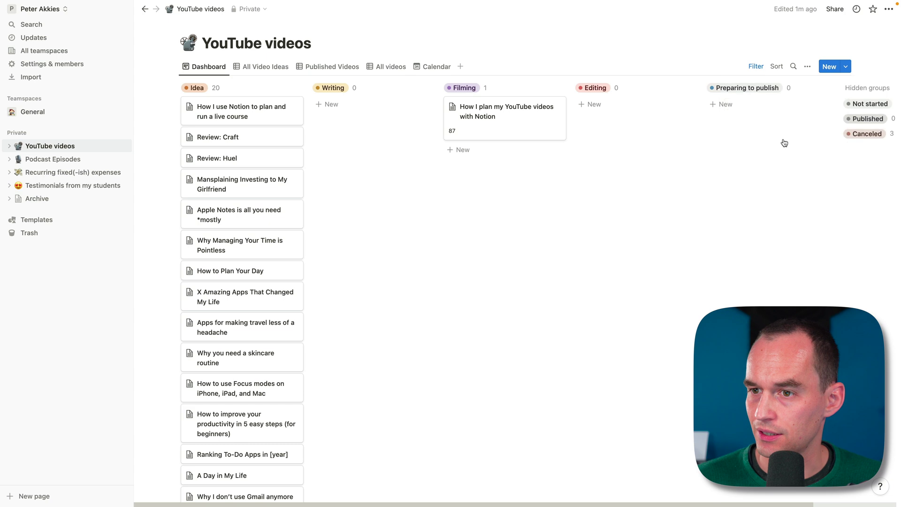
pyautogui.click(846, 67)
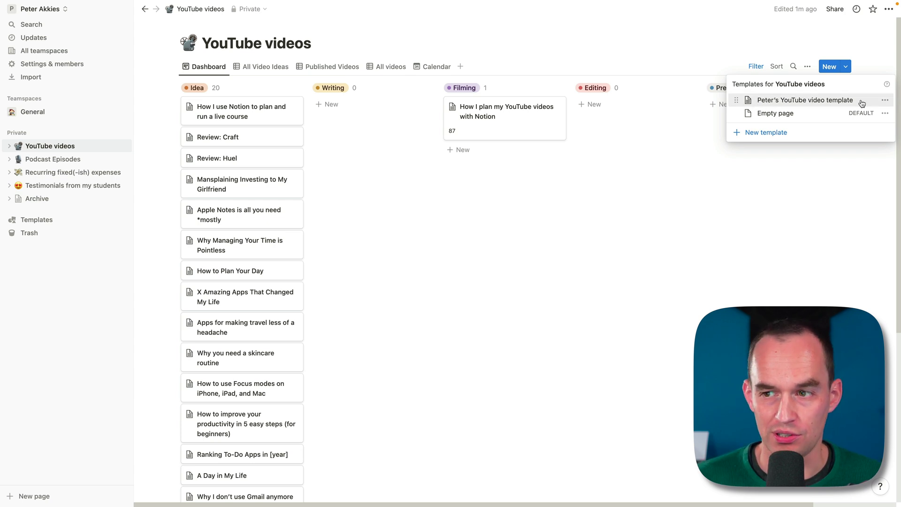
pyautogui.click(885, 101)
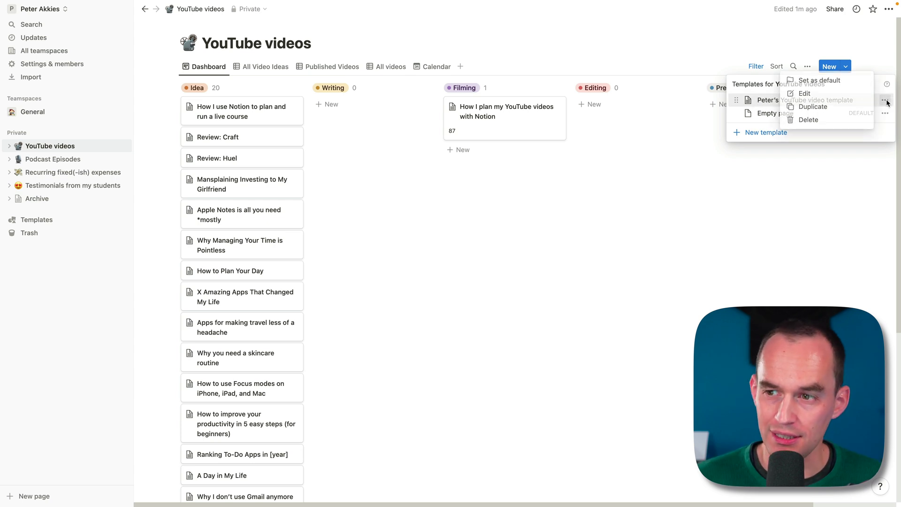
pyautogui.click(807, 96)
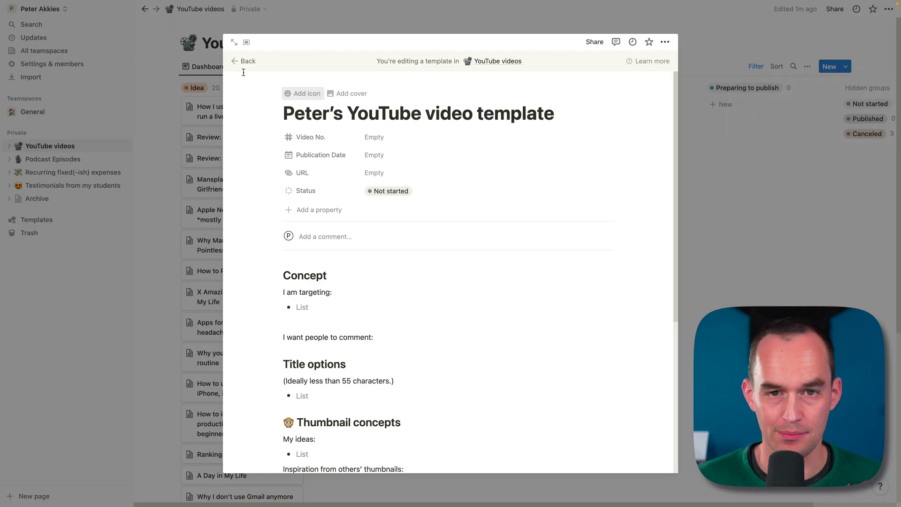
pyautogui.click(800, 142)
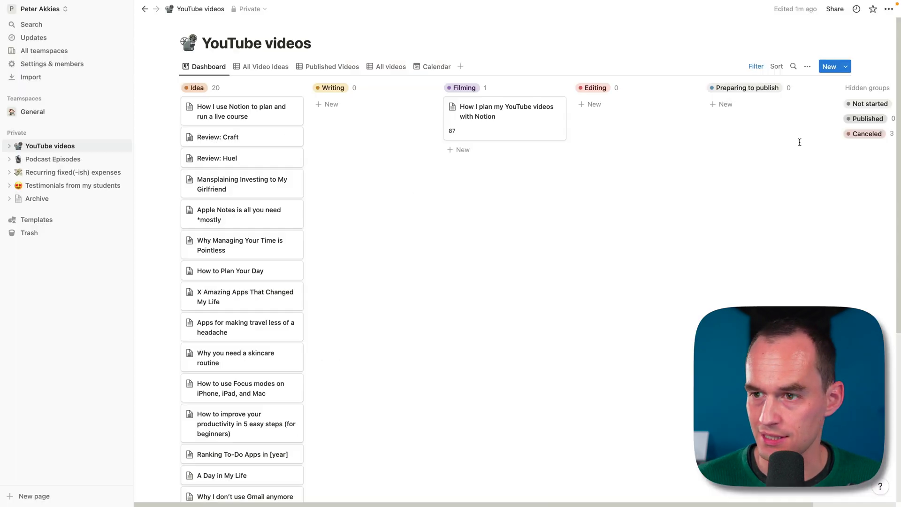
# Step: Set the YouTube video template as the default for all views and open it for editing
pyautogui.click(845, 66)
pyautogui.click(885, 100)
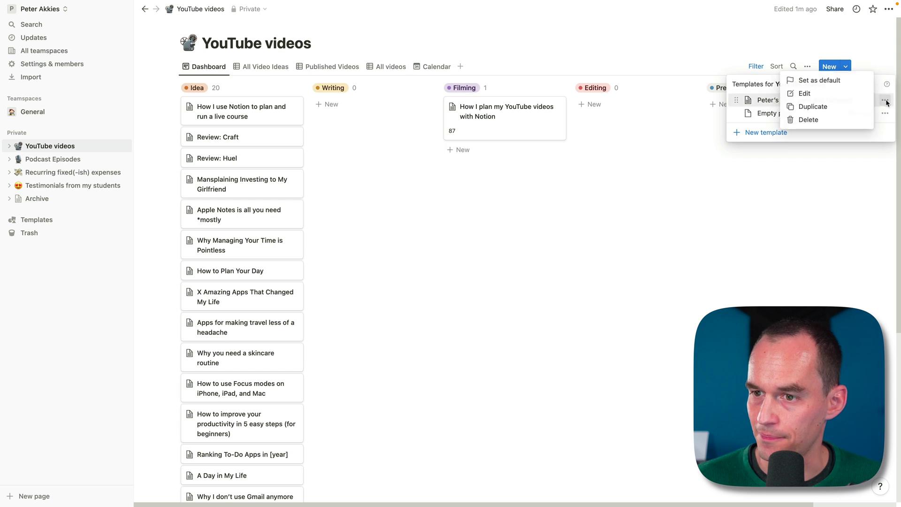
pyautogui.click(817, 81)
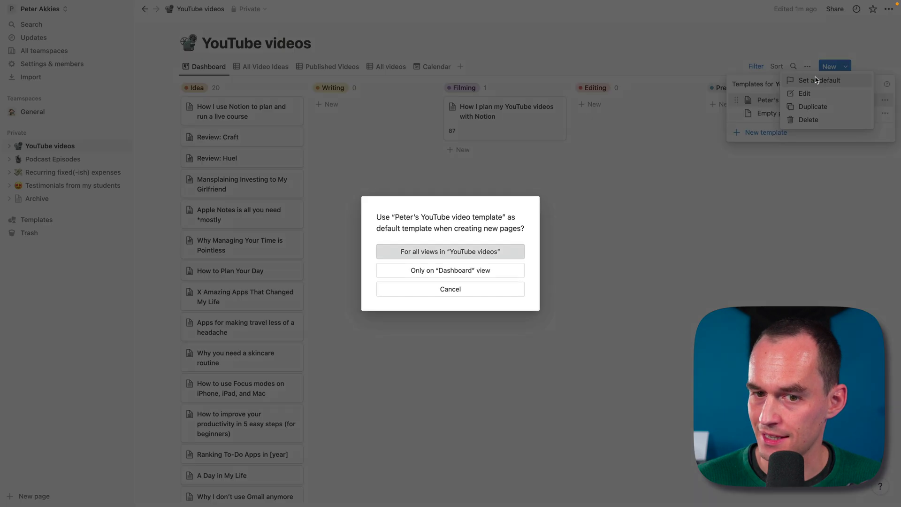
pyautogui.click(479, 254)
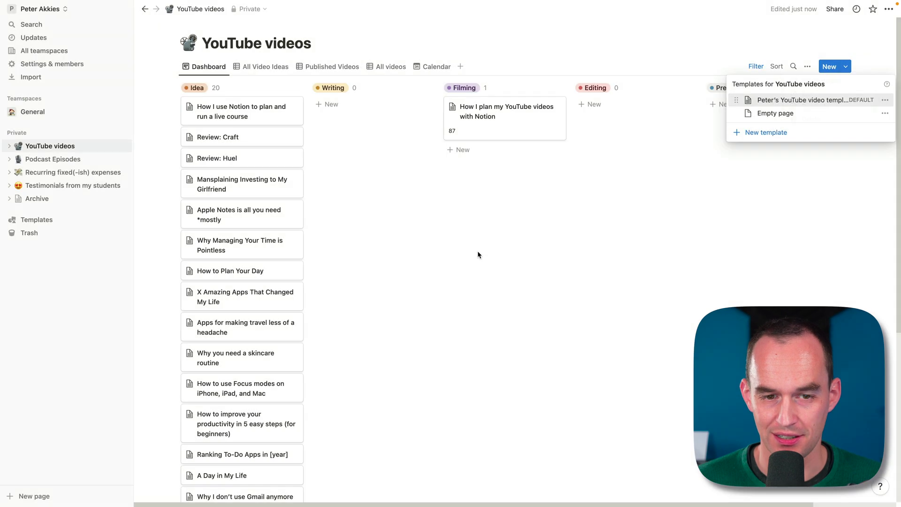
pyautogui.click(885, 100)
pyautogui.click(819, 94)
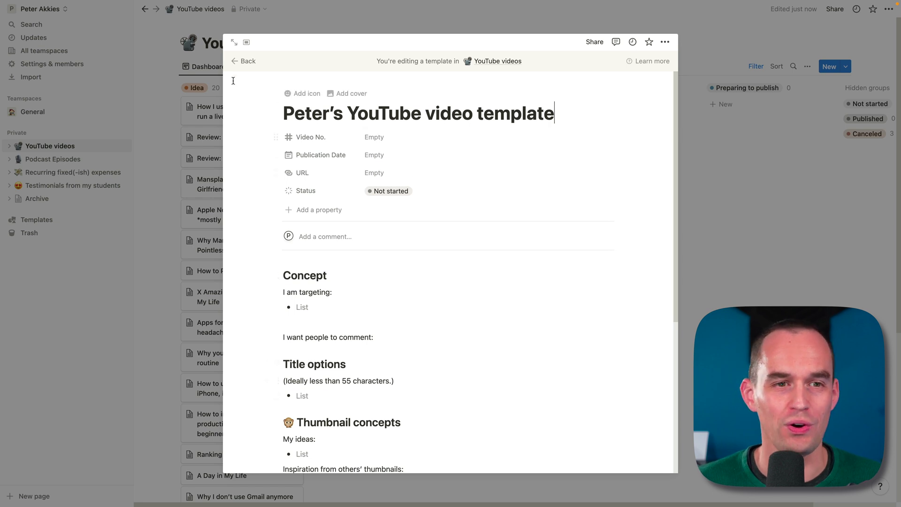
# Step: Try the template in Side peek, then Center peek, and finally open it as a Full page
pyautogui.click(247, 43)
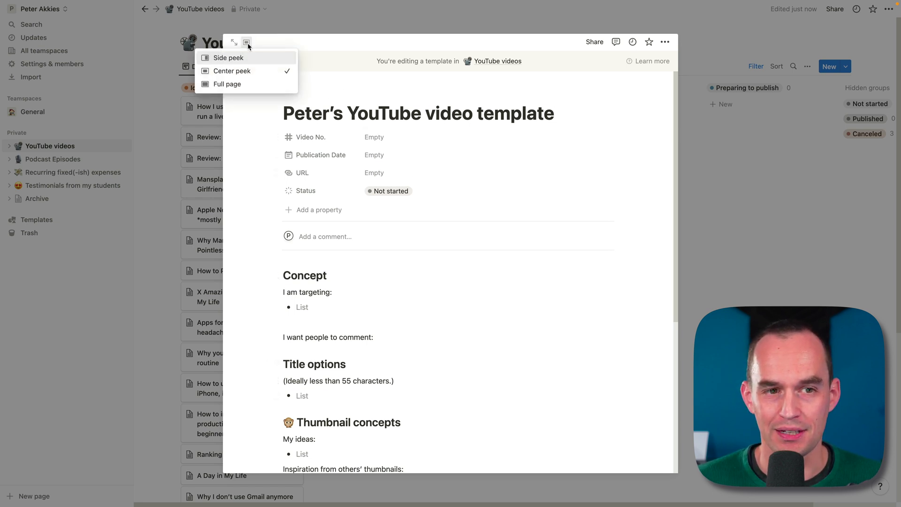
pyautogui.click(242, 59)
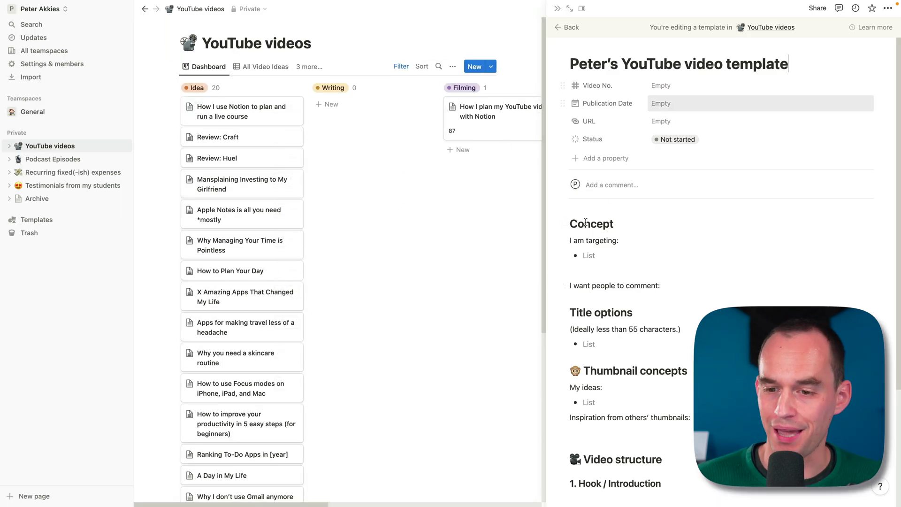
pyautogui.scroll(-2, 714, 281)
pyautogui.scroll(2, 713, 281)
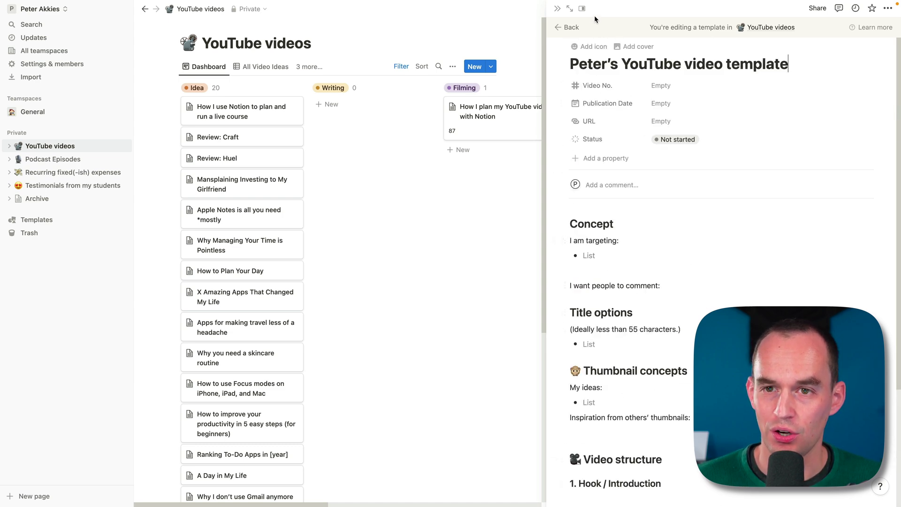
pyautogui.click(582, 8)
pyautogui.click(572, 37)
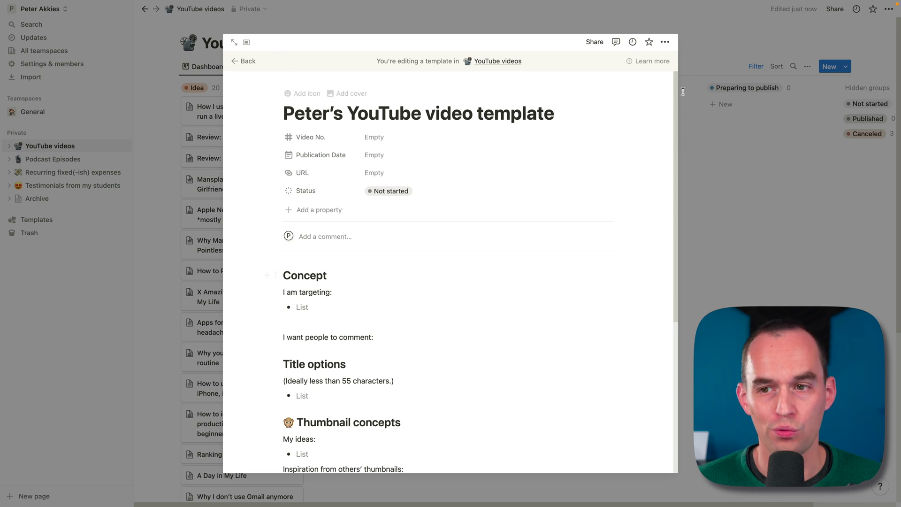
pyautogui.click(246, 42)
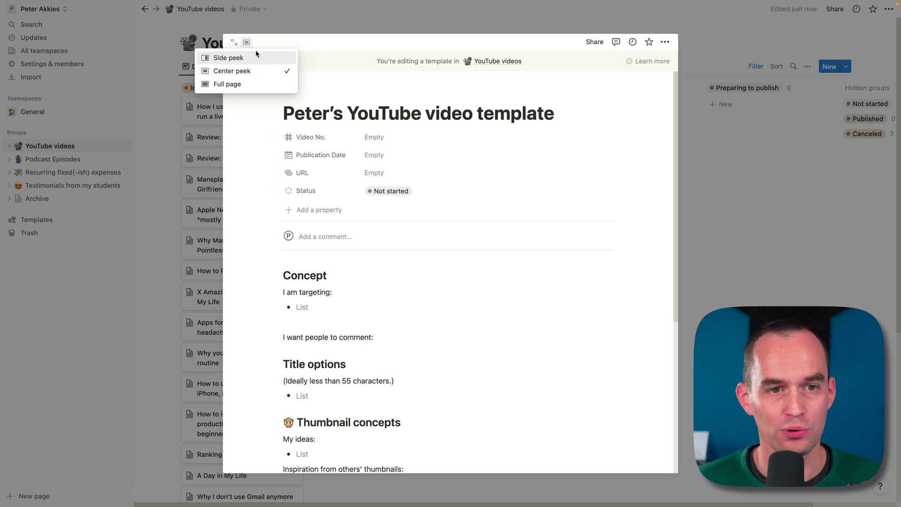
pyautogui.click(227, 84)
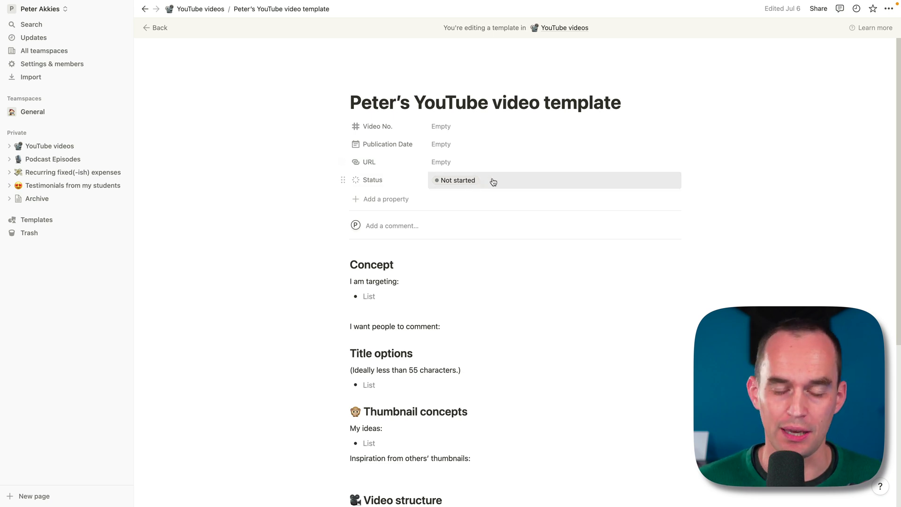
# Step: Review the template's Concept prompts, targeting list and Inspiration section
pyautogui.scroll(-4, 515, 168)
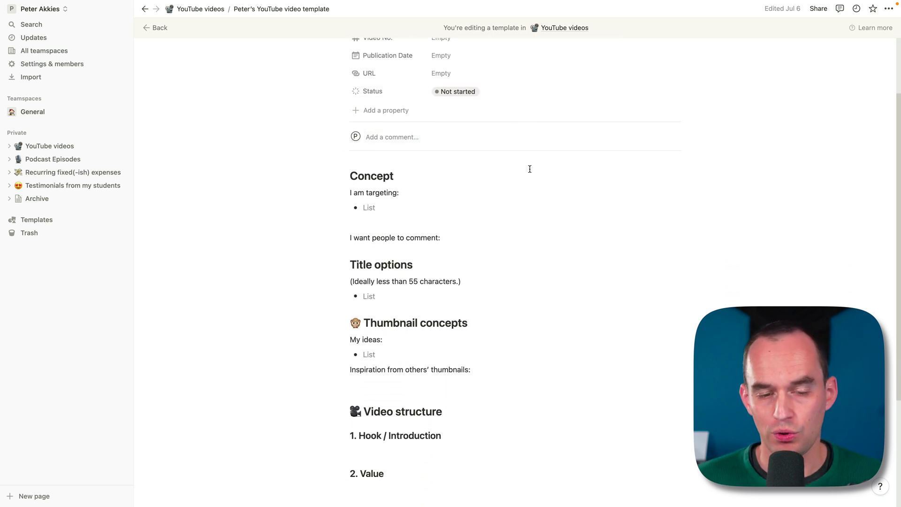
pyautogui.scroll(-4, 529, 169)
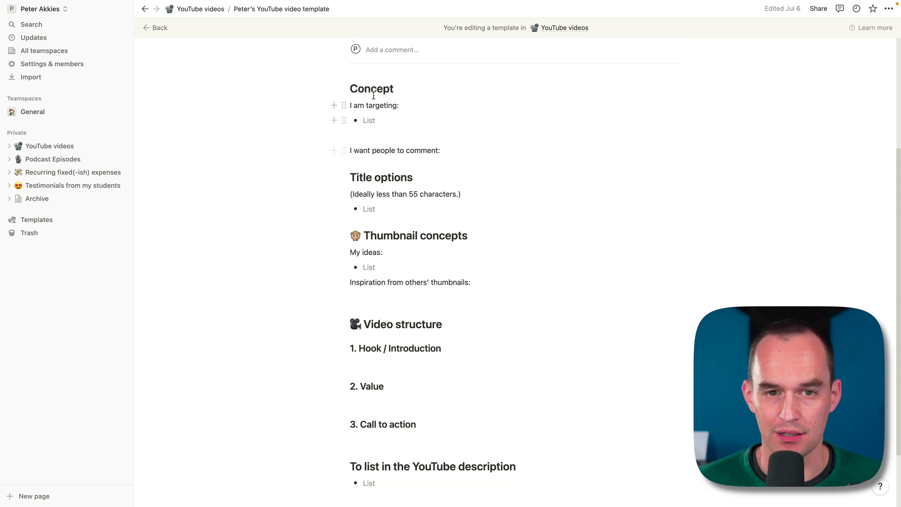
pyautogui.moveTo(350, 88); pyautogui.dragTo(398, 88)
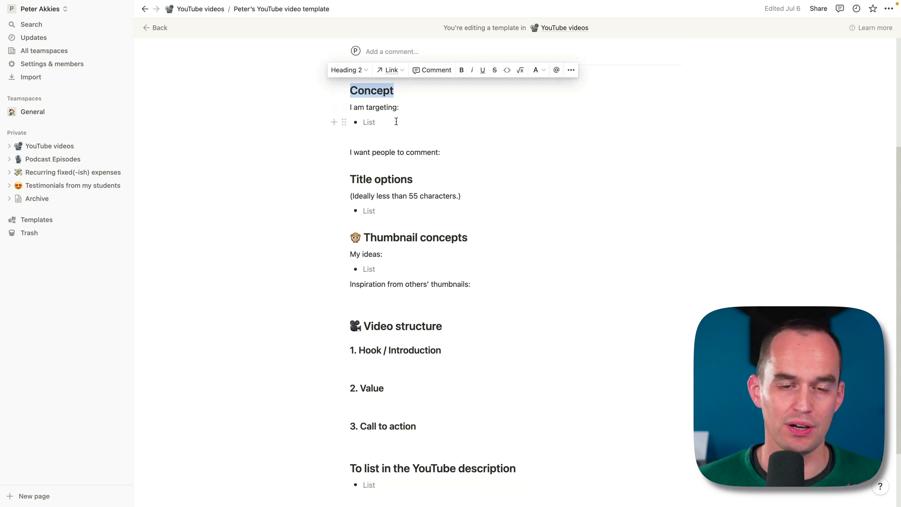
pyautogui.moveTo(463, 151); pyautogui.dragTo(352, 107)
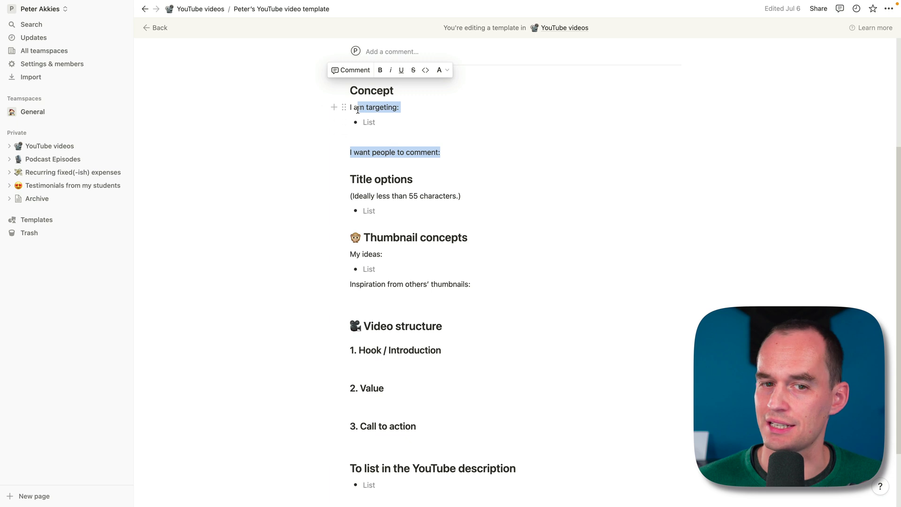
pyautogui.click(358, 107)
pyautogui.click(393, 127)
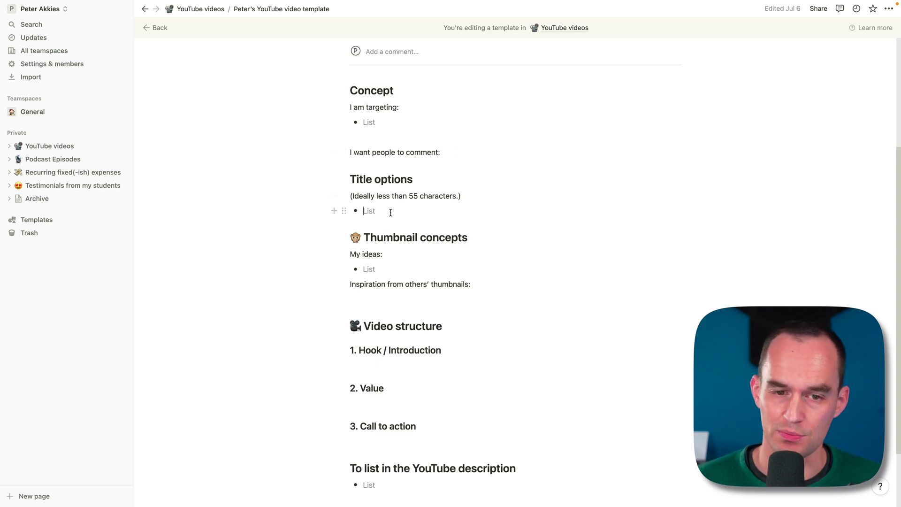
pyautogui.scroll(-2, 391, 213)
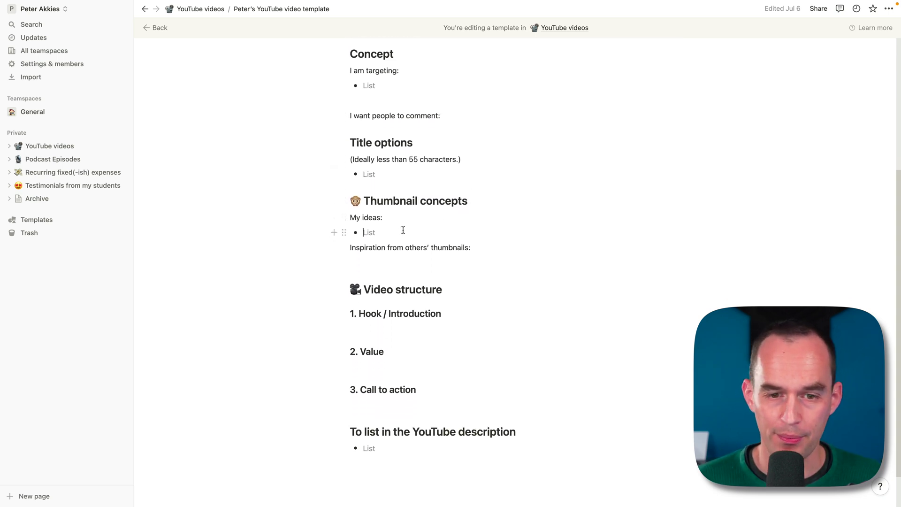
pyautogui.scroll(-1, 488, 205)
pyautogui.click(373, 243)
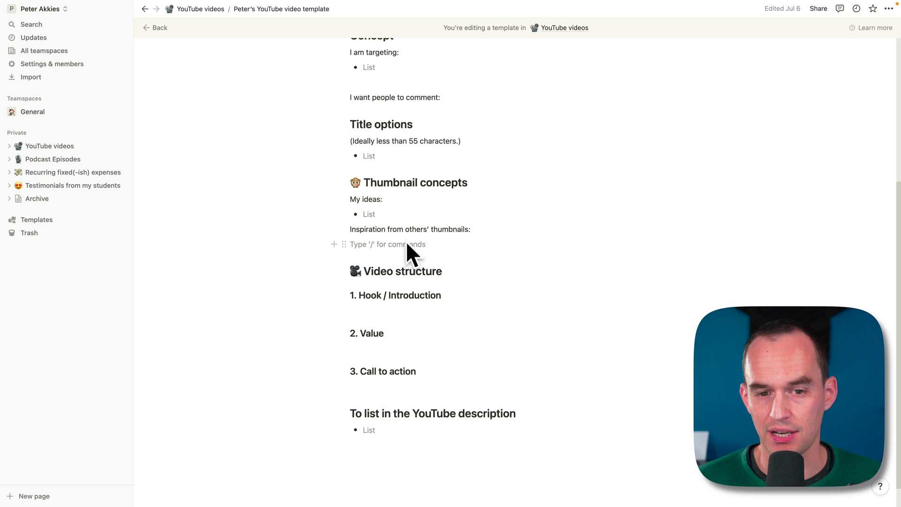
pyautogui.scroll(-3, 492, 174)
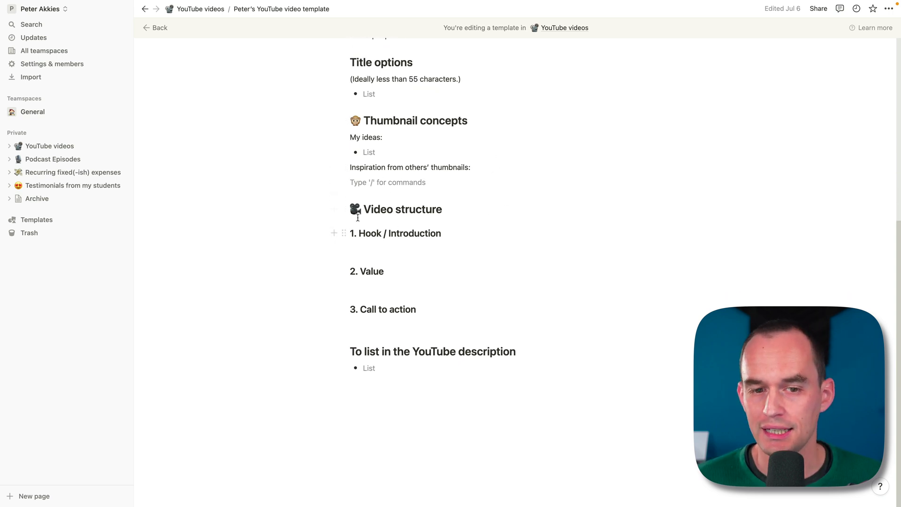
# Step: Review the Video structure headings such as Hook / Introduction, then go back to the YouTube videos board
pyautogui.moveTo(351, 209); pyautogui.dragTo(441, 210)
pyautogui.click(443, 211)
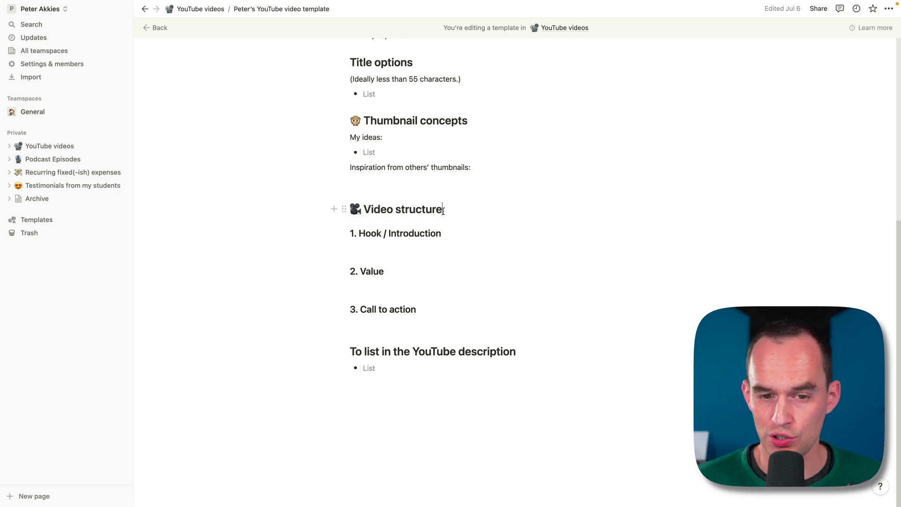
pyautogui.moveTo(350, 232); pyautogui.dragTo(433, 296)
pyautogui.click(464, 235)
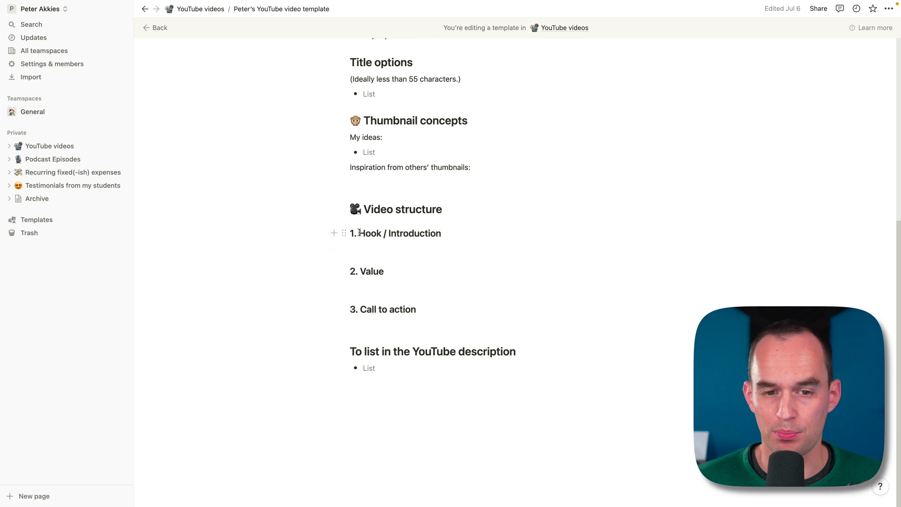
pyautogui.moveTo(360, 232); pyautogui.dragTo(444, 233)
pyautogui.click(445, 233)
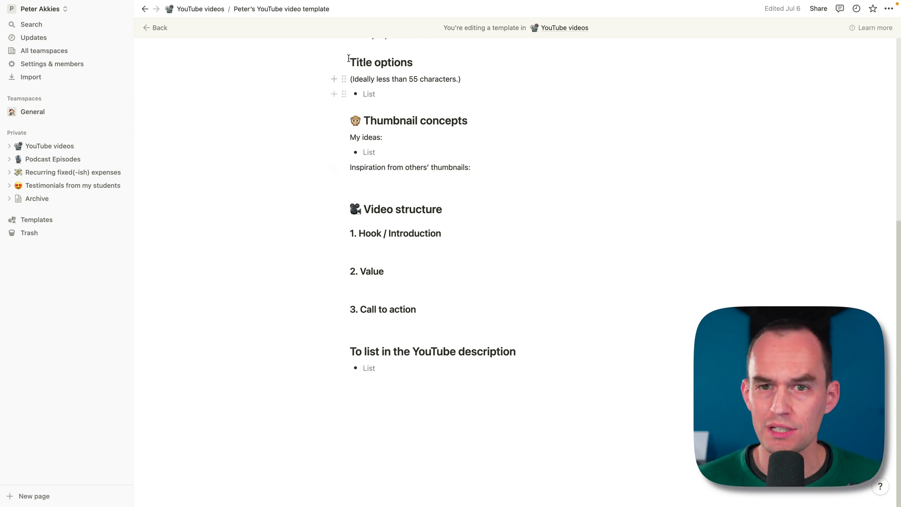
pyautogui.click(209, 10)
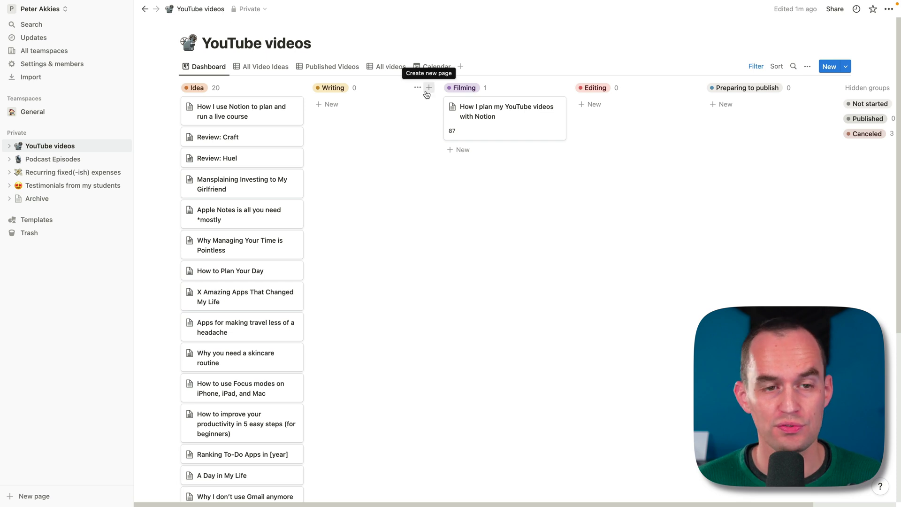
# Step: Create a new video page titled 'How to Schedule Your Day' with status Idea
pyautogui.click(830, 67)
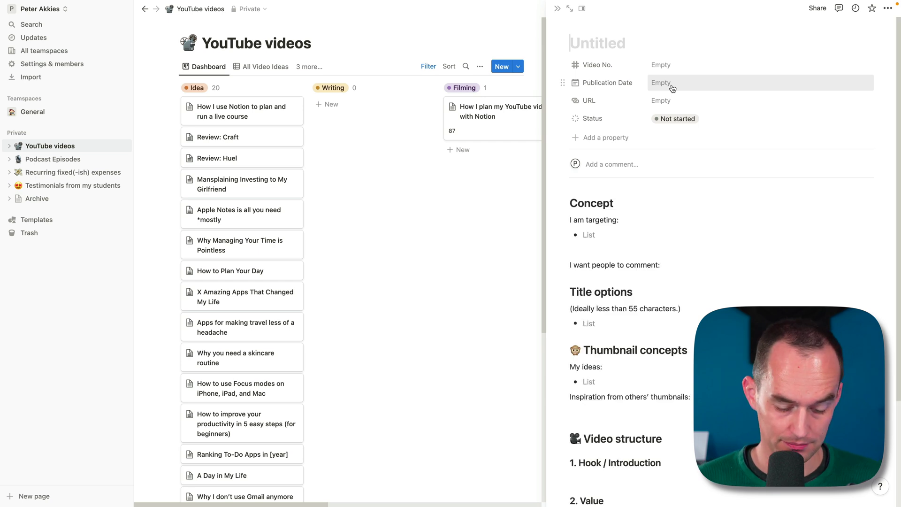
pyautogui.write('Hwo')
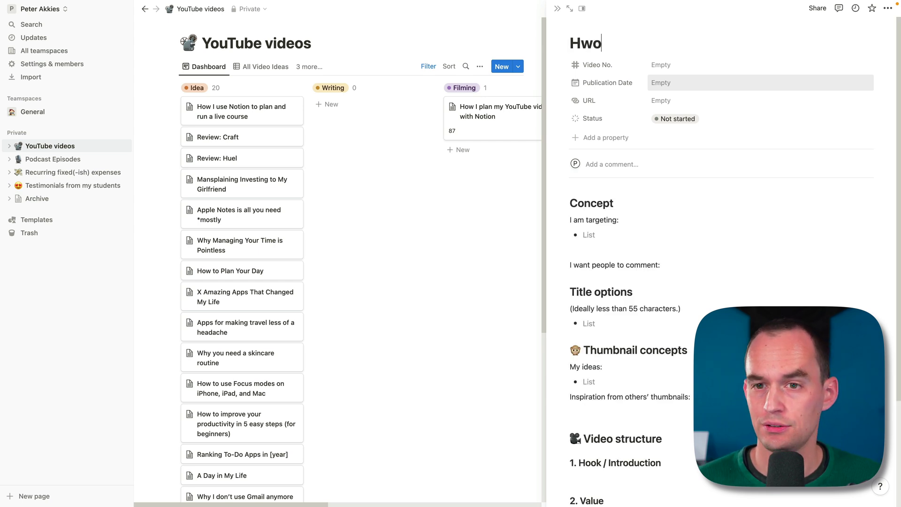
pyautogui.press('BackSpace')
pyautogui.press('BackSpace')
pyautogui.write('ow to Schedule ')
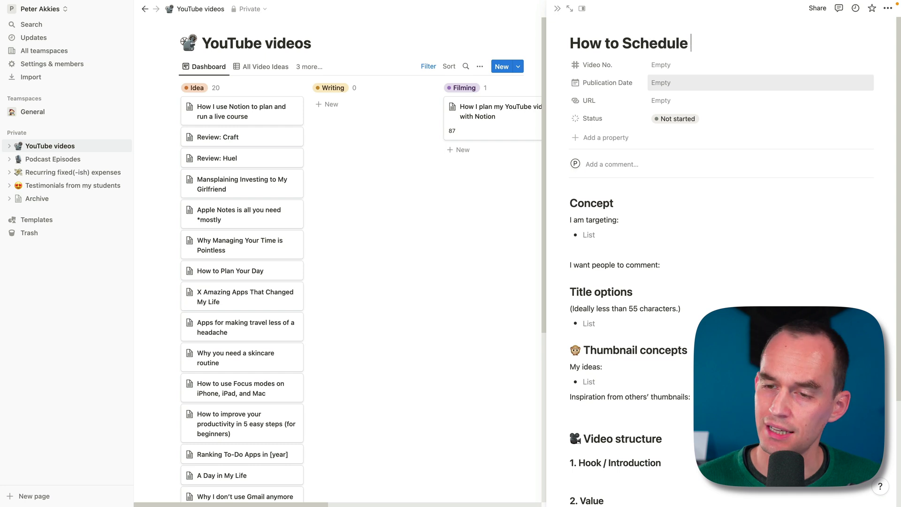
pyautogui.write('Your Day')
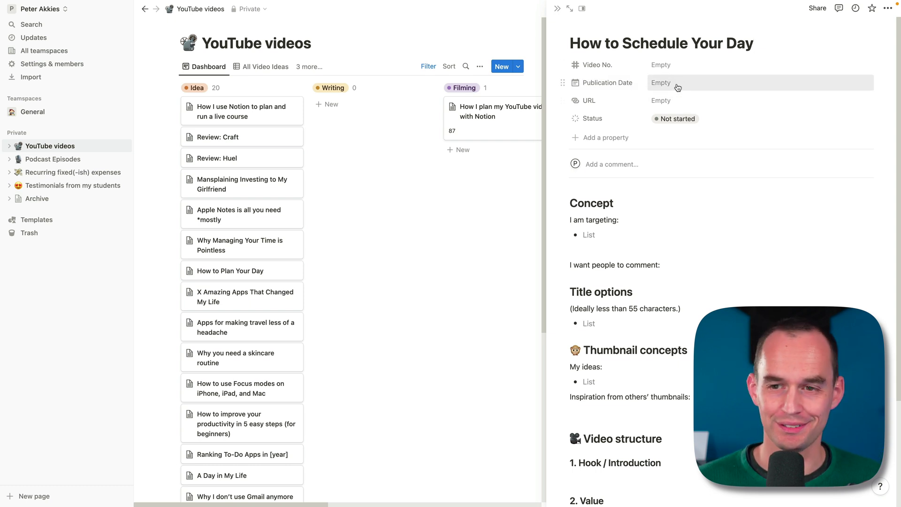
pyautogui.click(696, 119)
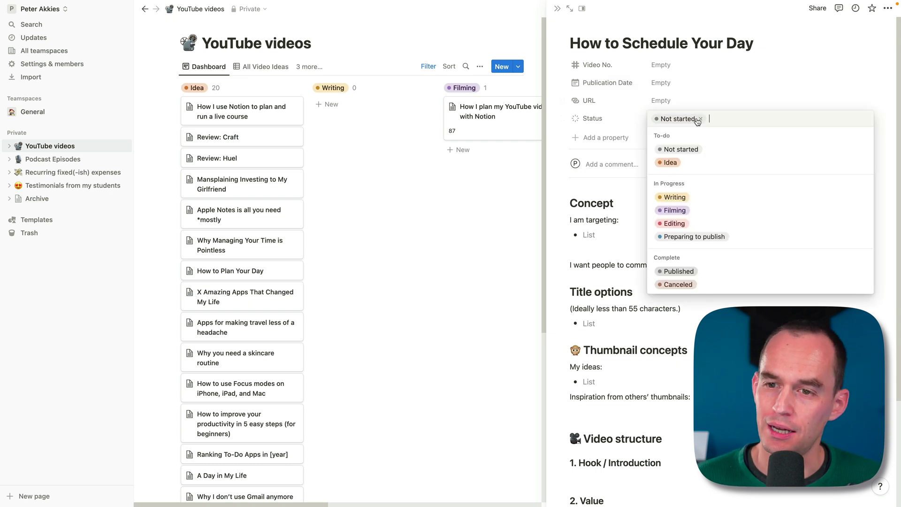
pyautogui.click(672, 162)
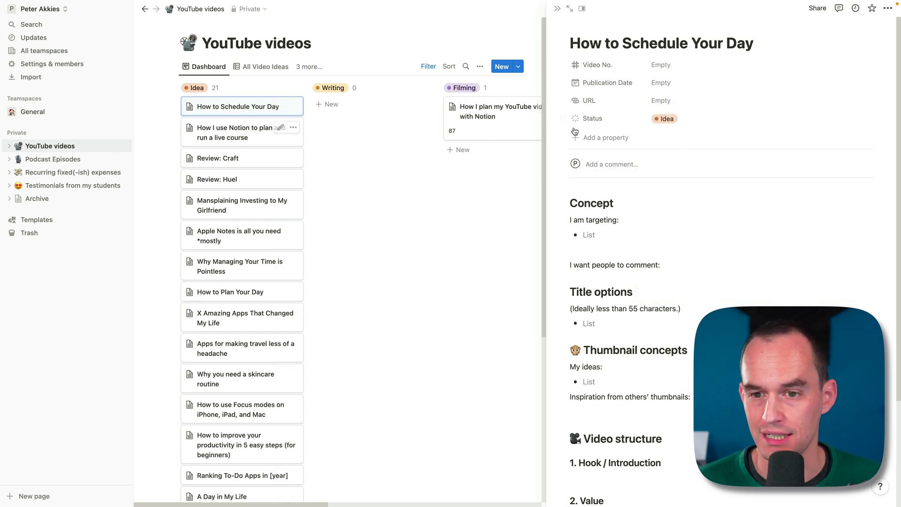
# Step: Look over the new page's template sections and close the side peek to show the full board
pyautogui.scroll(-1, 624, 207)
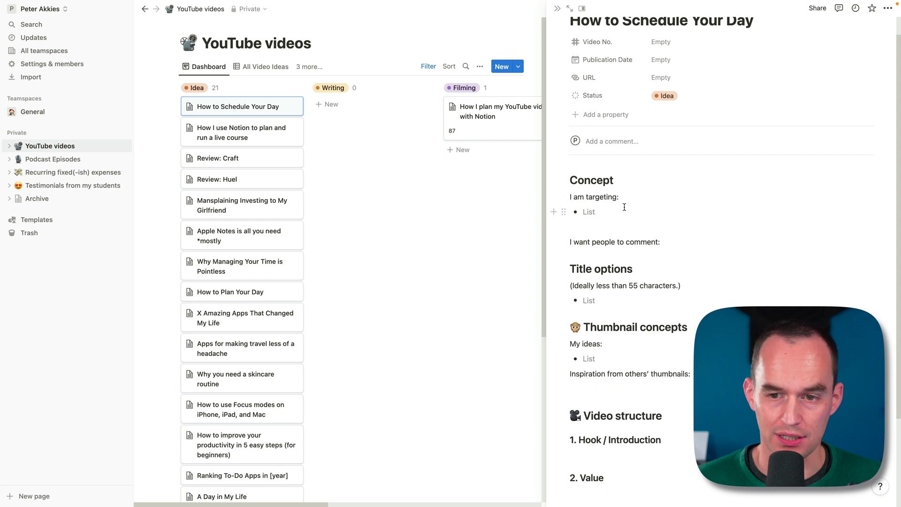
pyautogui.scroll(-2, 620, 208)
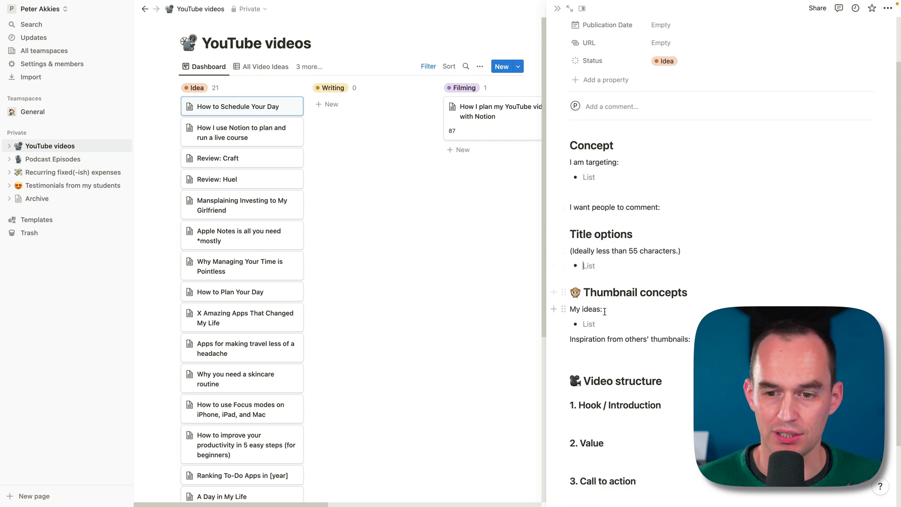
pyautogui.click(610, 324)
pyautogui.scroll(-3, 610, 323)
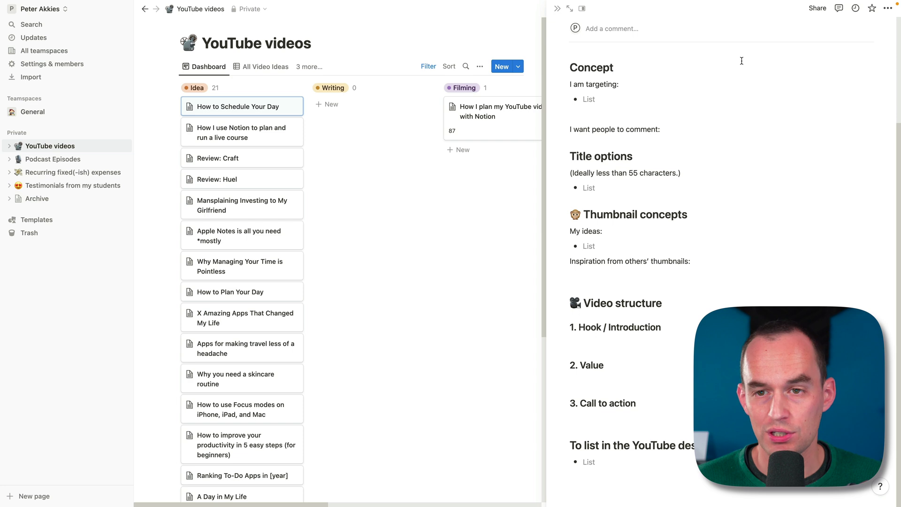
pyautogui.click(495, 214)
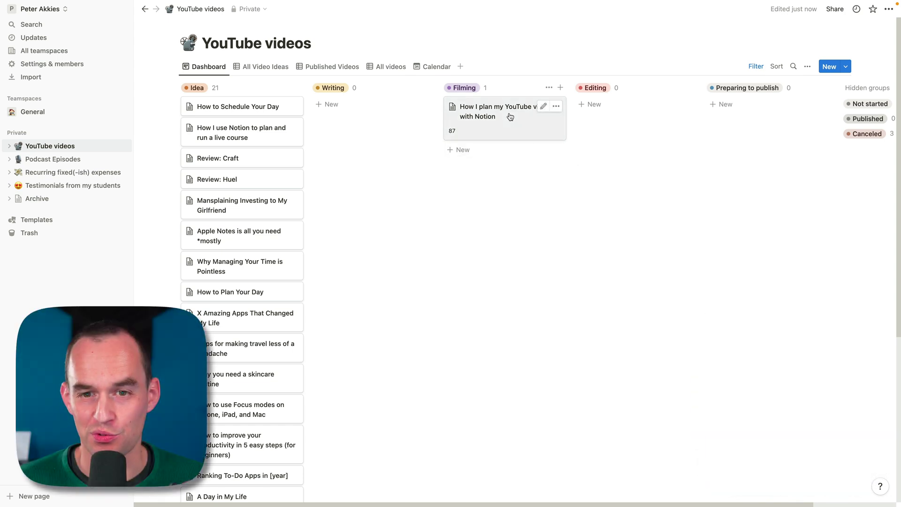
pyautogui.click(509, 116)
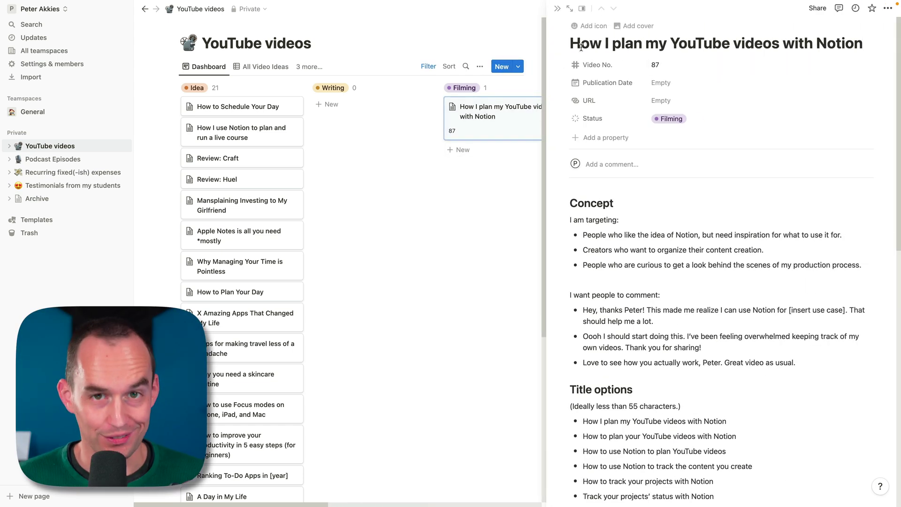
# Step: Highlight the page title and the first two target-audience bullets in turn
pyautogui.moveTo(571, 42); pyautogui.dragTo(882, 38)
pyautogui.click(852, 36)
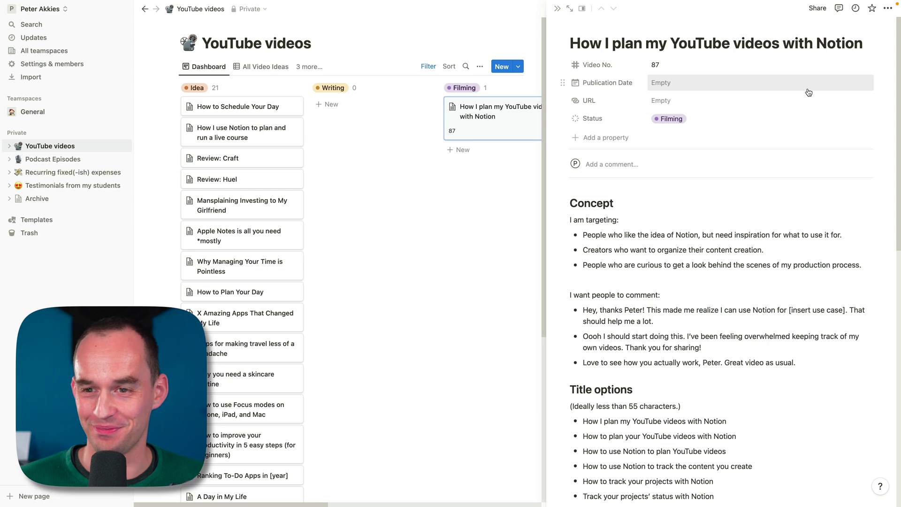
pyautogui.scroll(-1, 740, 169)
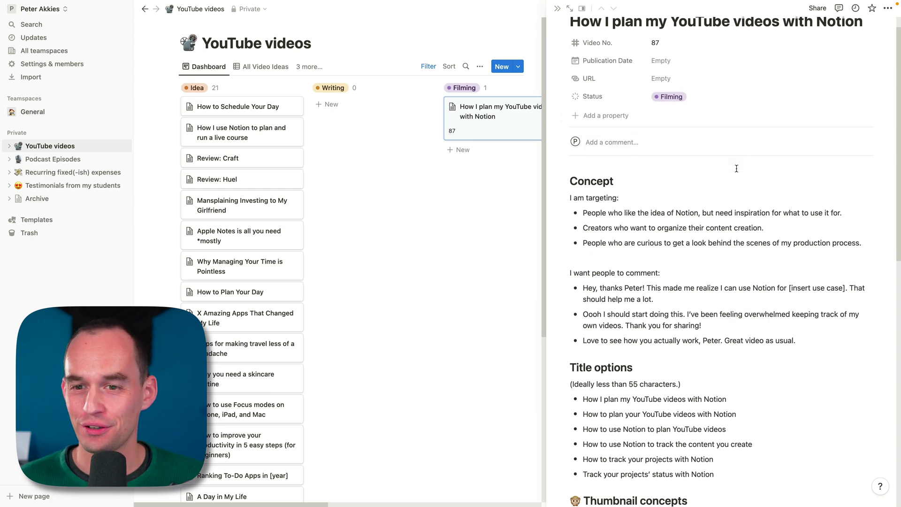
pyautogui.scroll(-4, 728, 169)
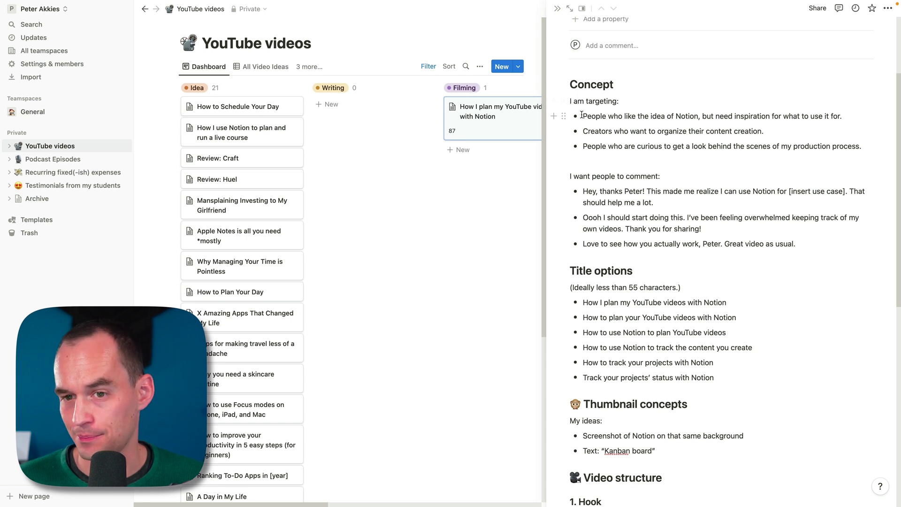
pyautogui.moveTo(582, 116); pyautogui.dragTo(846, 116)
pyautogui.click(846, 116)
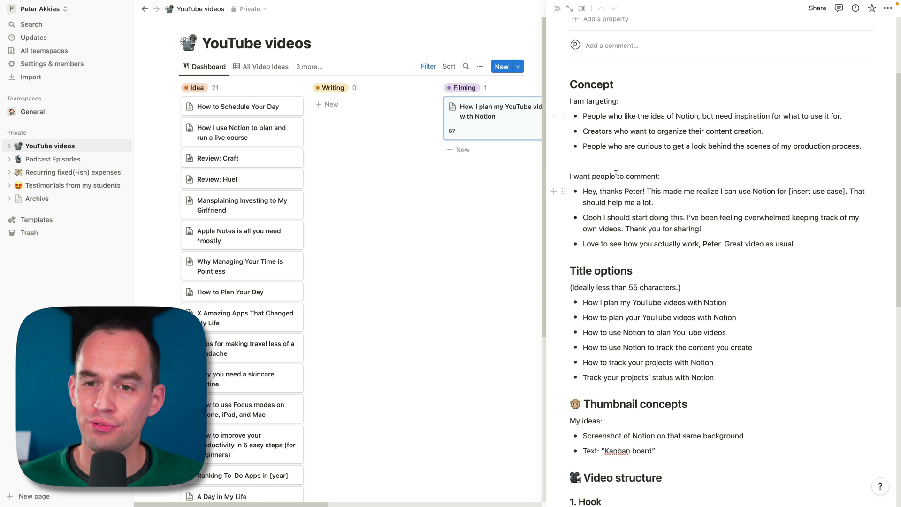
pyautogui.moveTo(583, 131); pyautogui.dragTo(770, 131)
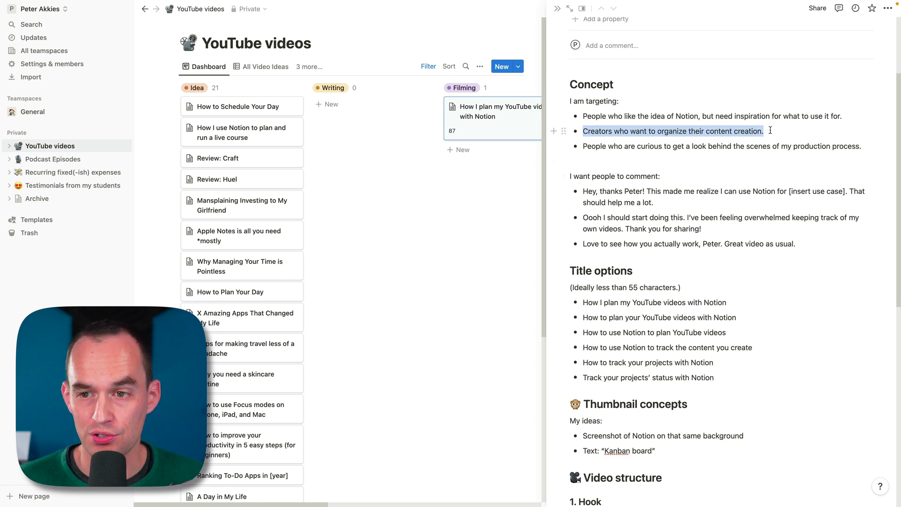
pyautogui.click(770, 130)
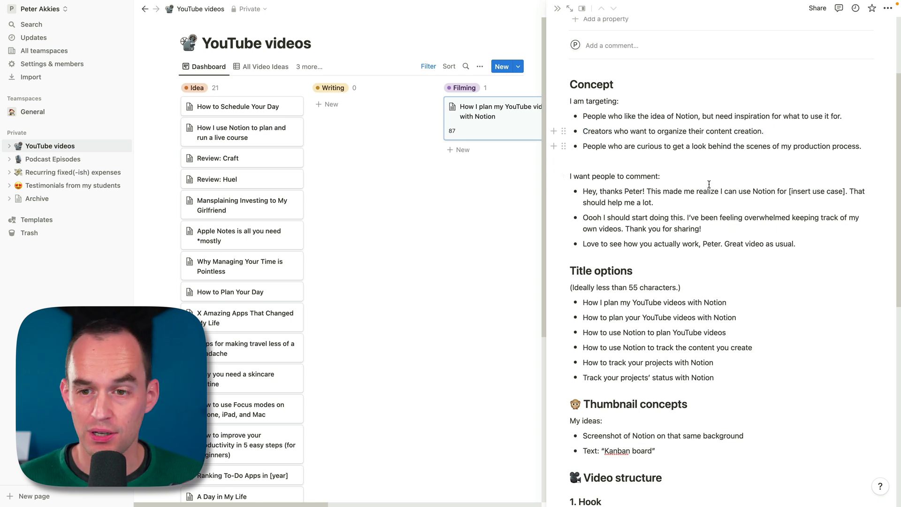
# Step: Highlight the remaining target-audience bullets and the three desired comment bullets
pyautogui.scroll(-1, 709, 184)
pyautogui.moveTo(584, 129); pyautogui.dragTo(863, 129)
pyautogui.click(862, 128)
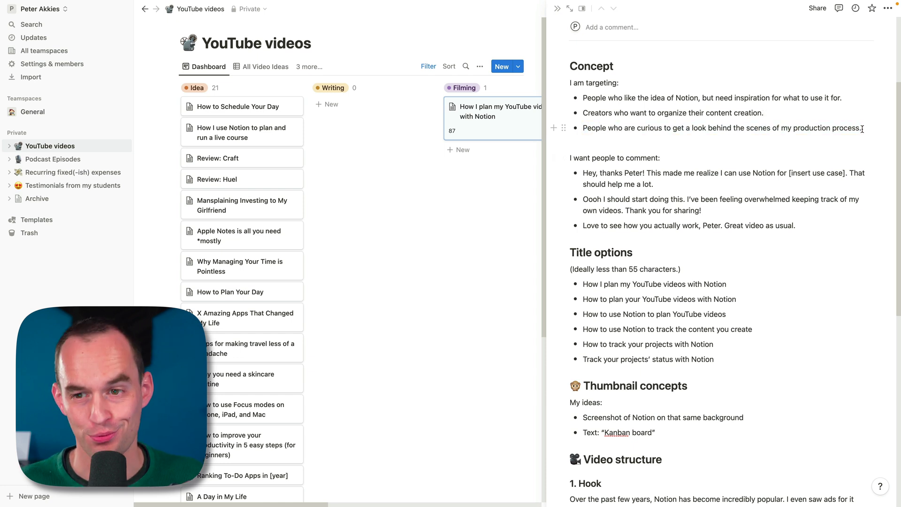
pyautogui.moveTo(585, 97); pyautogui.dragTo(626, 126)
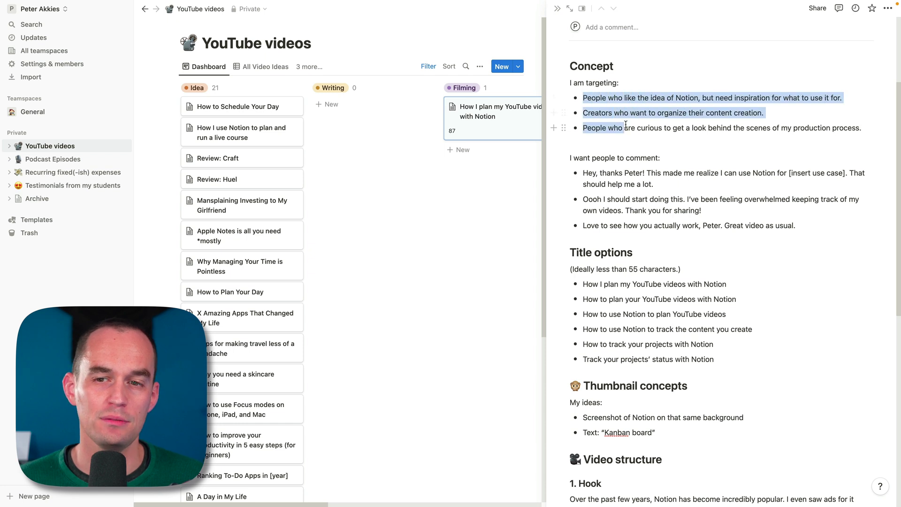
pyautogui.click(625, 125)
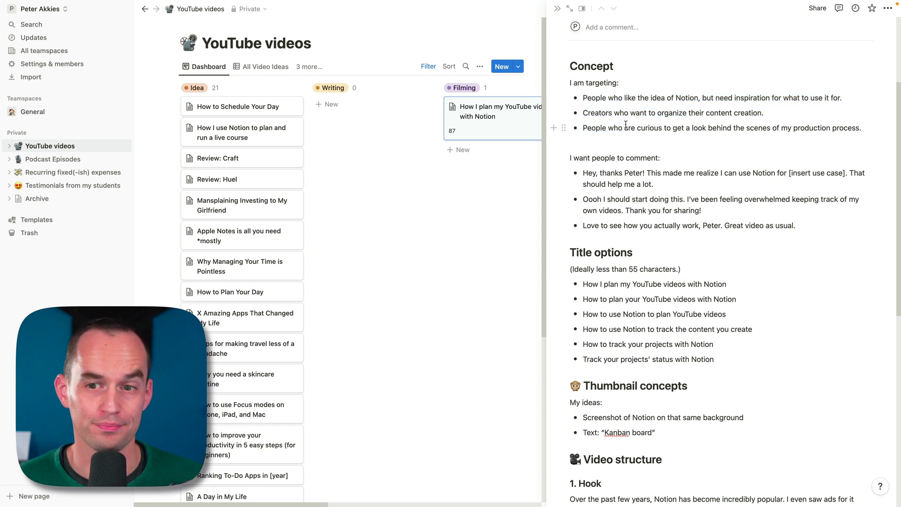
pyautogui.scroll(-2, 626, 150)
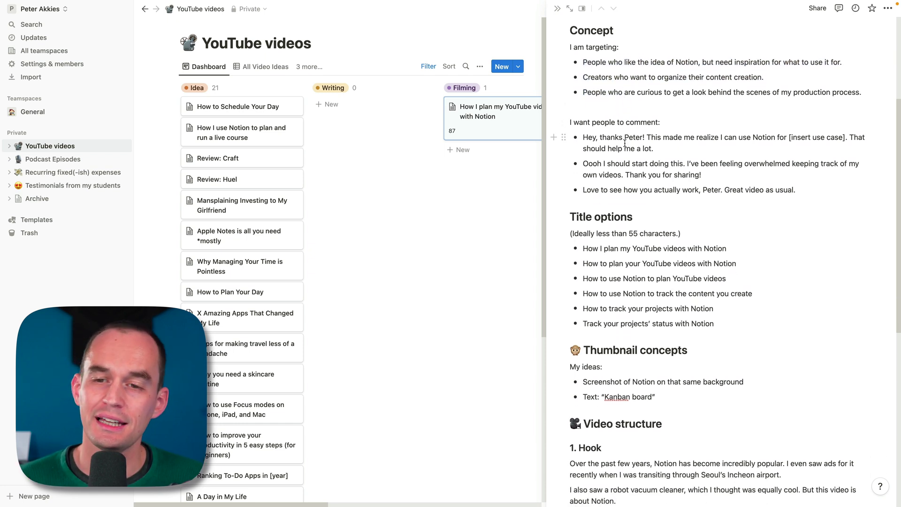
pyautogui.moveTo(811, 191); pyautogui.dragTo(601, 140)
pyautogui.click(602, 140)
pyautogui.scroll(-3, 628, 164)
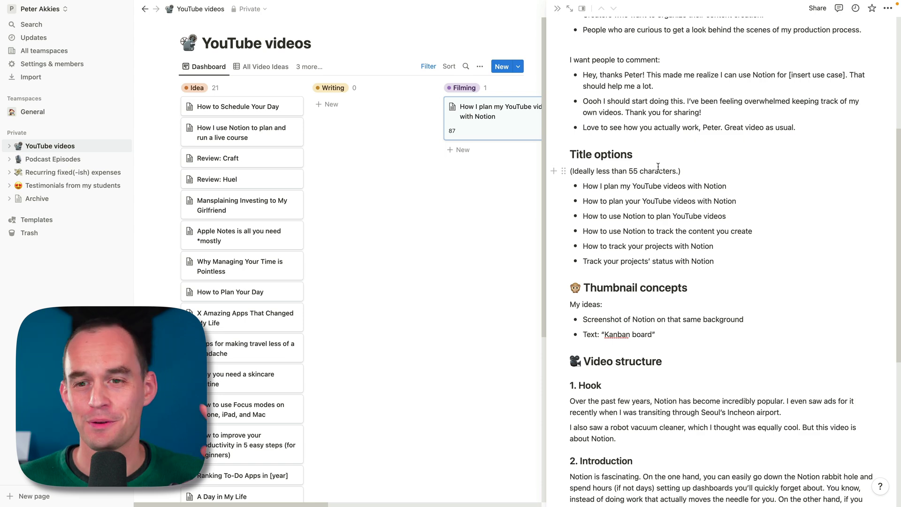
pyautogui.scroll(-4, 707, 171)
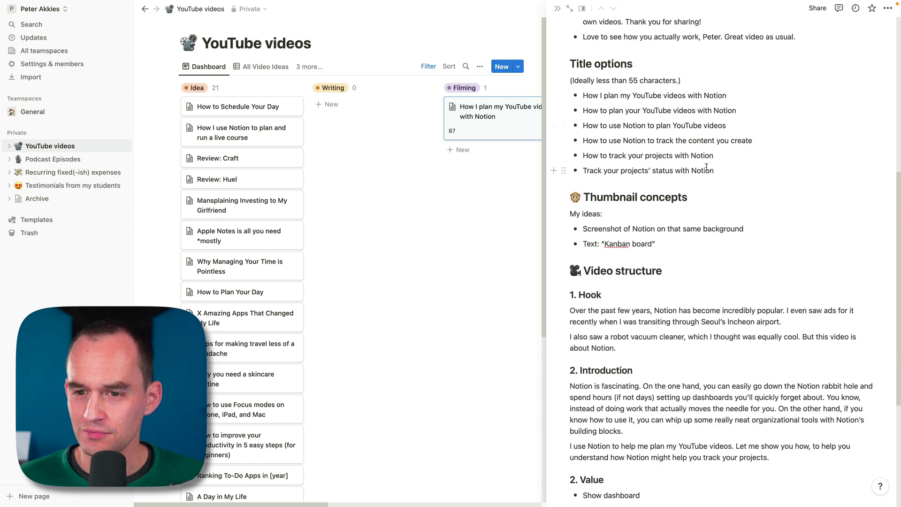
# Step: Highlight all six title options, then the second, third and fifth individually
pyautogui.moveTo(721, 169); pyautogui.dragTo(735, 95)
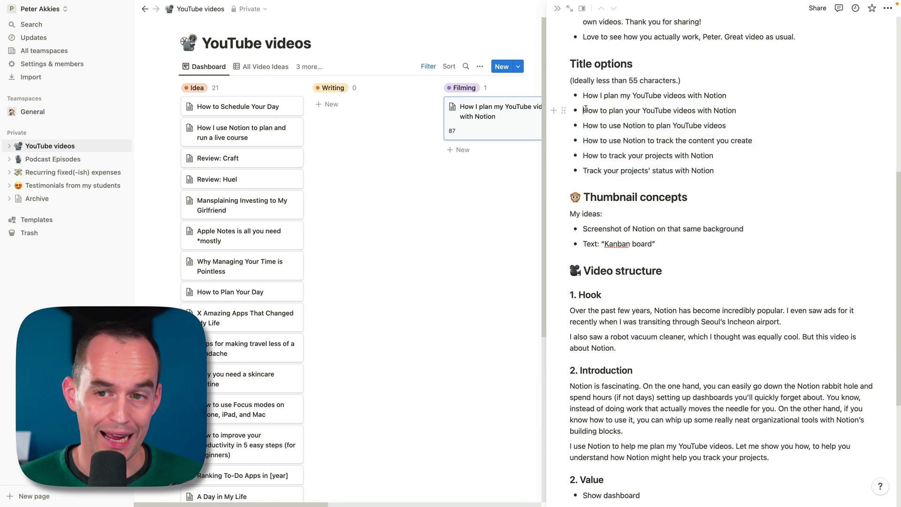
pyautogui.moveTo(583, 110); pyautogui.dragTo(736, 110)
pyautogui.click(737, 111)
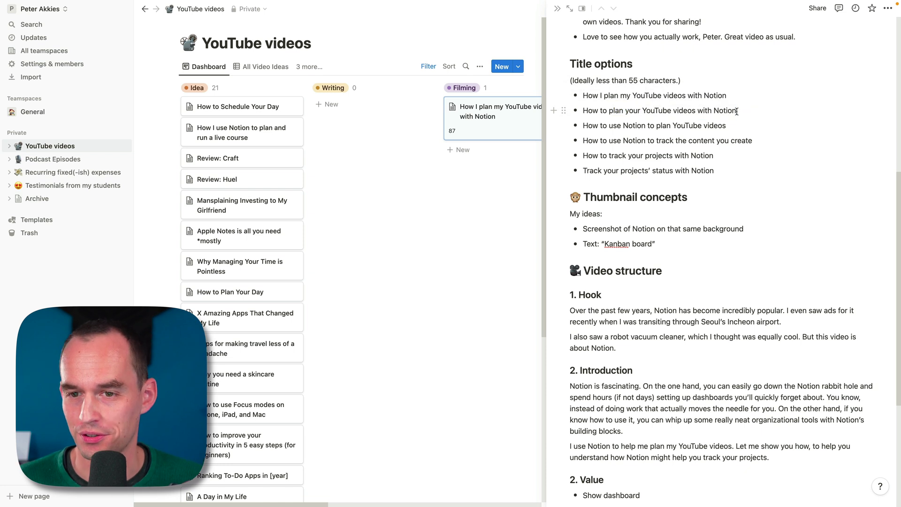
pyautogui.moveTo(583, 125); pyautogui.dragTo(727, 126)
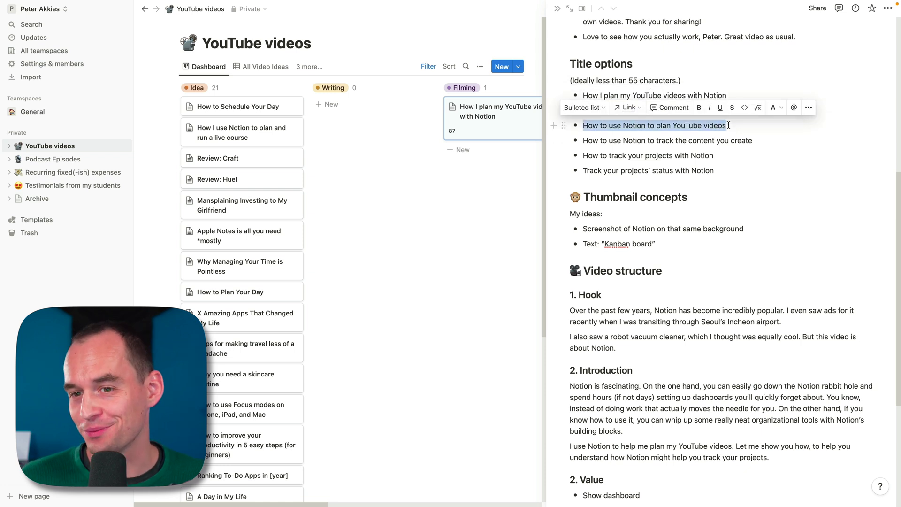
pyautogui.click(727, 126)
pyautogui.scroll(-1, 680, 146)
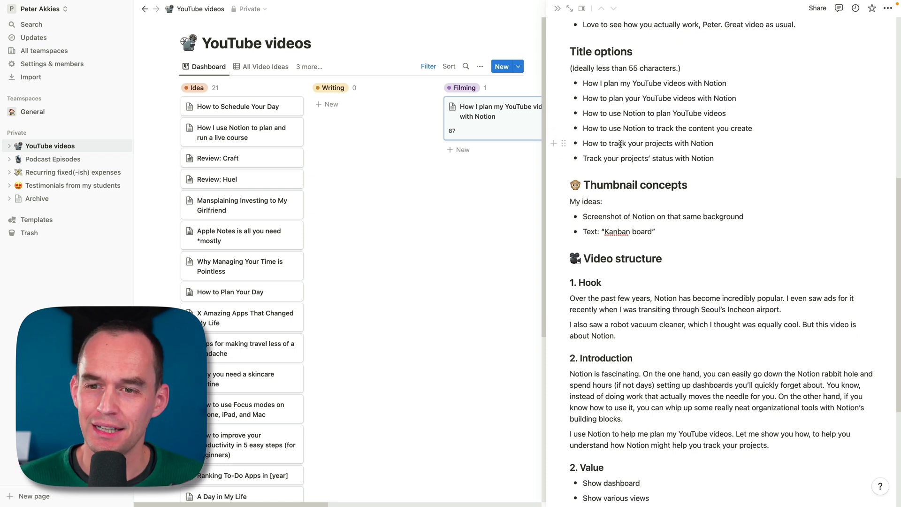
pyautogui.moveTo(584, 143)
pyautogui.mouseDown()
pyautogui.moveTo(719, 139)
pyautogui.moveTo(584, 143)
pyautogui.mouseUp()
# Step: Highlight the thumbnail bullets, the words 'Kanban board' and both Hook paragraphs
pyautogui.scroll(-3, 676, 168)
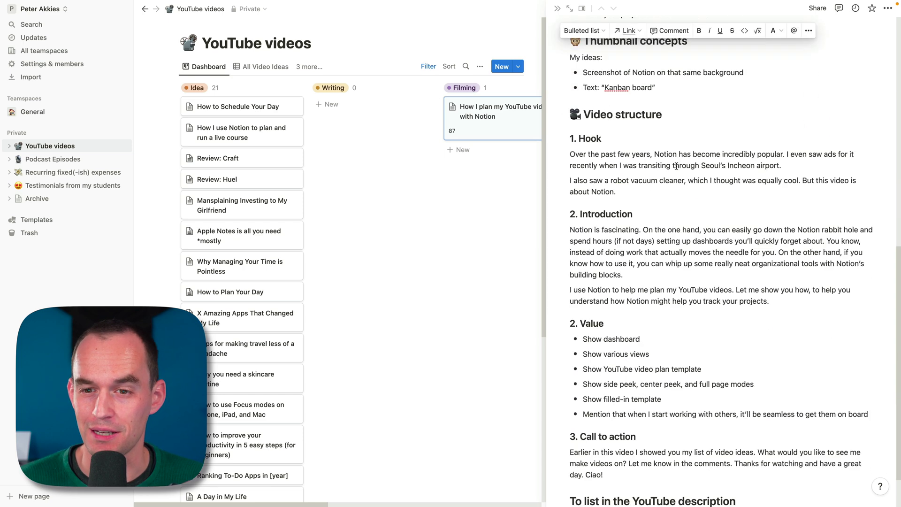
pyautogui.scroll(2, 643, 93)
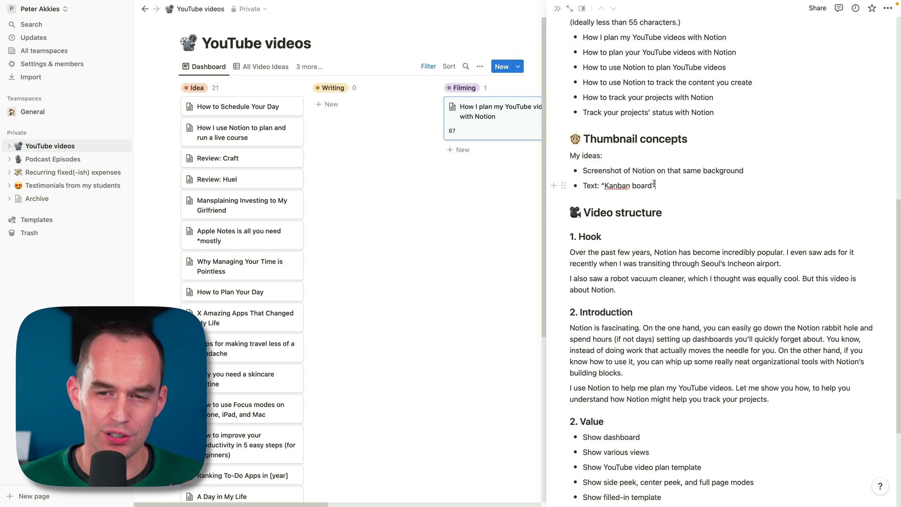
pyautogui.moveTo(656, 186); pyautogui.dragTo(750, 172)
pyautogui.click(585, 175)
pyautogui.click(747, 172)
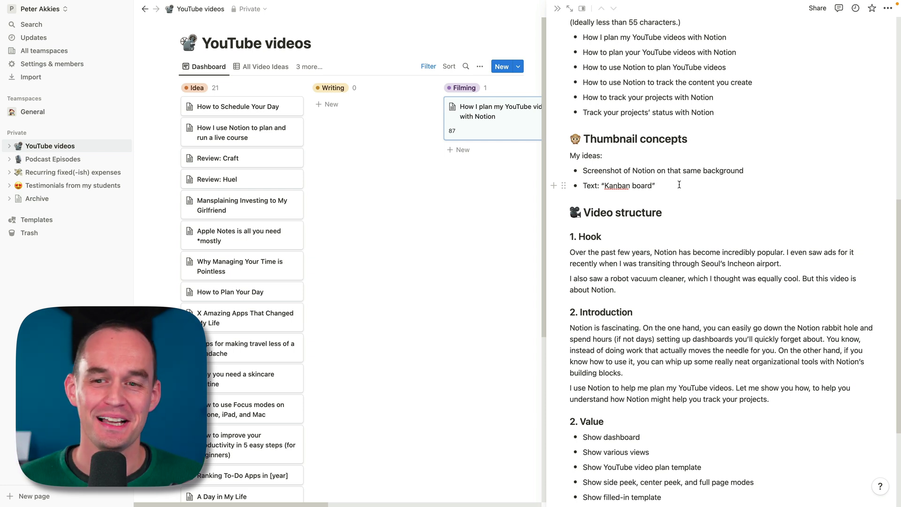
pyautogui.scroll(-1, 679, 185)
pyautogui.moveTo(582, 163); pyautogui.dragTo(653, 161)
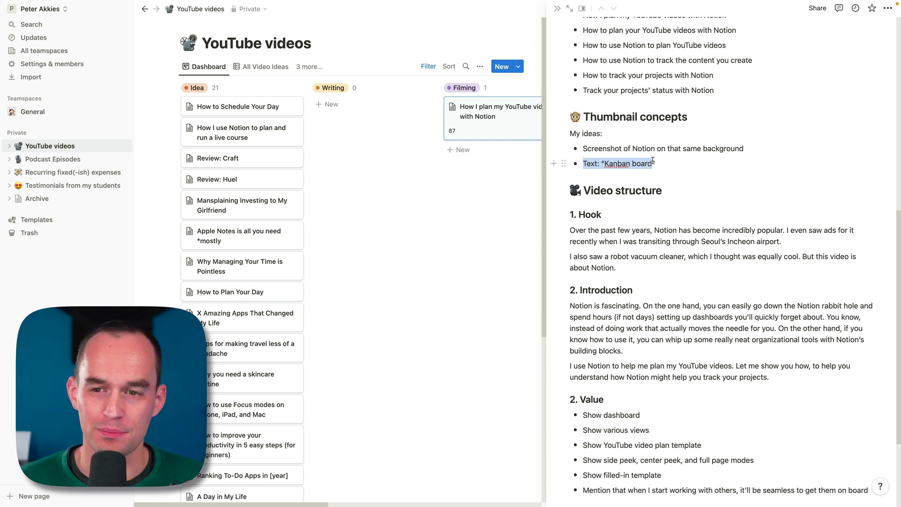
pyautogui.click(606, 163)
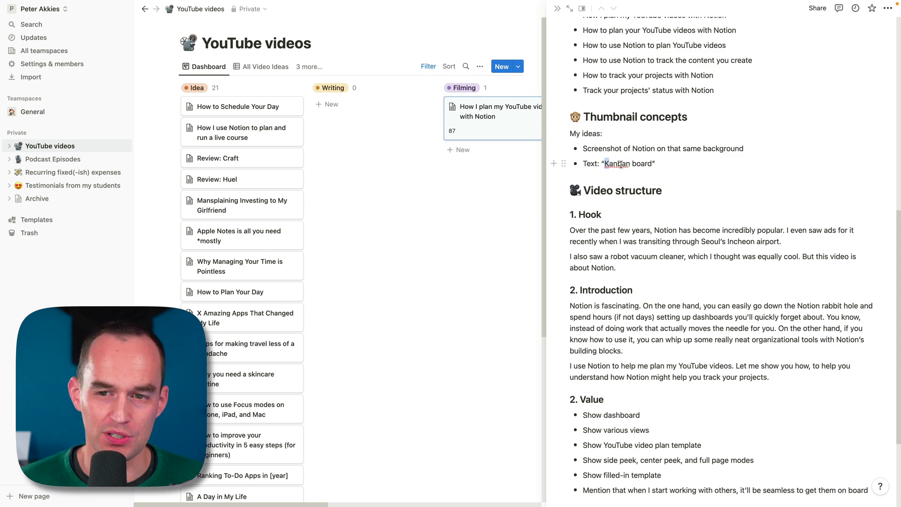
pyautogui.moveTo(605, 163); pyautogui.dragTo(653, 163)
pyautogui.click(652, 164)
pyautogui.scroll(-5, 653, 164)
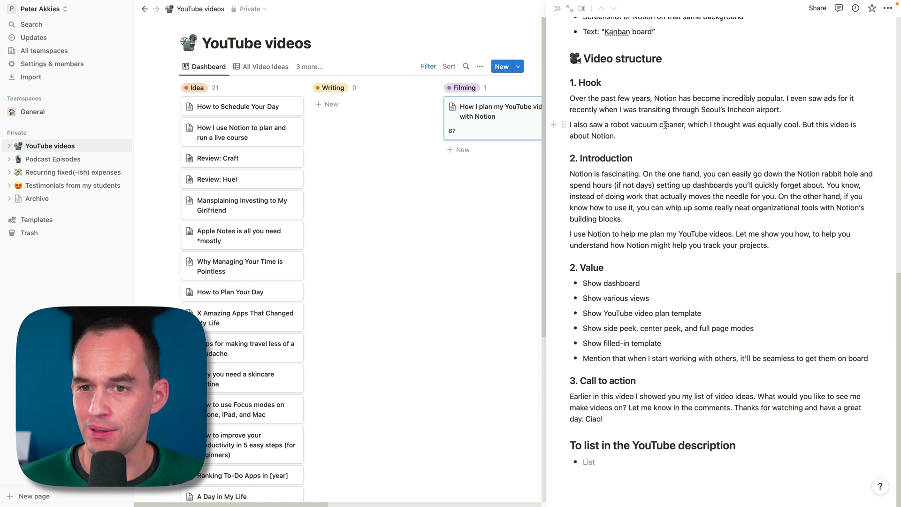
pyautogui.moveTo(627, 136); pyautogui.dragTo(581, 107)
pyautogui.click(664, 138)
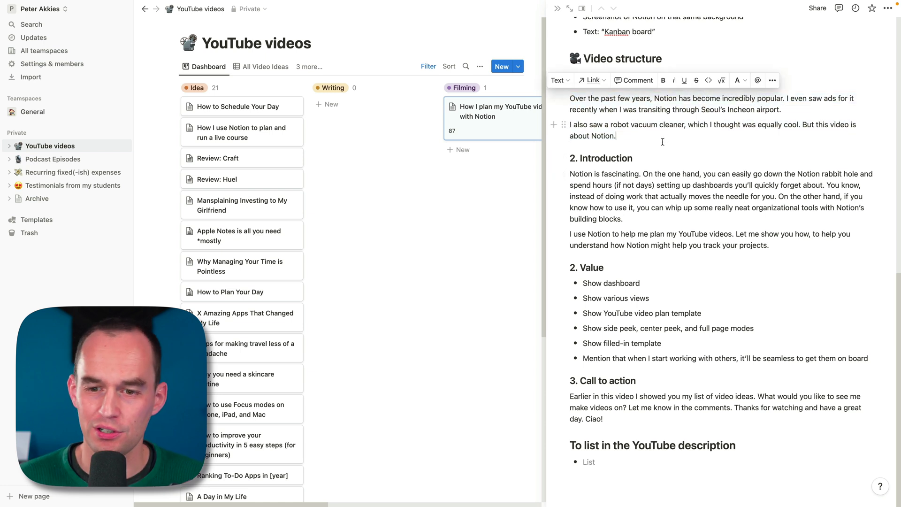
# Step: Renumber the section headings to '3. Value' and '4. Call to action'
pyautogui.click(573, 267)
pyautogui.press('BackSpace')
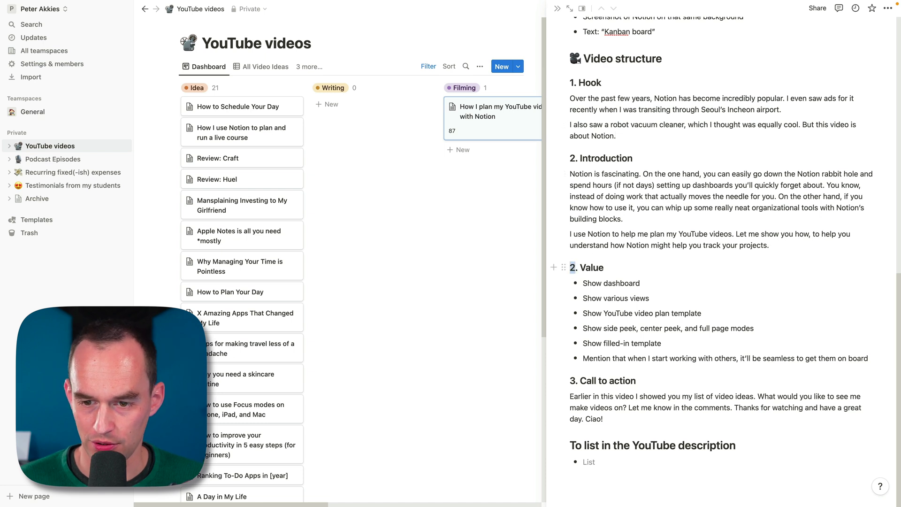
pyautogui.write('3')
pyautogui.click(574, 381)
pyautogui.press('BackSpace')
pyautogui.write('4')
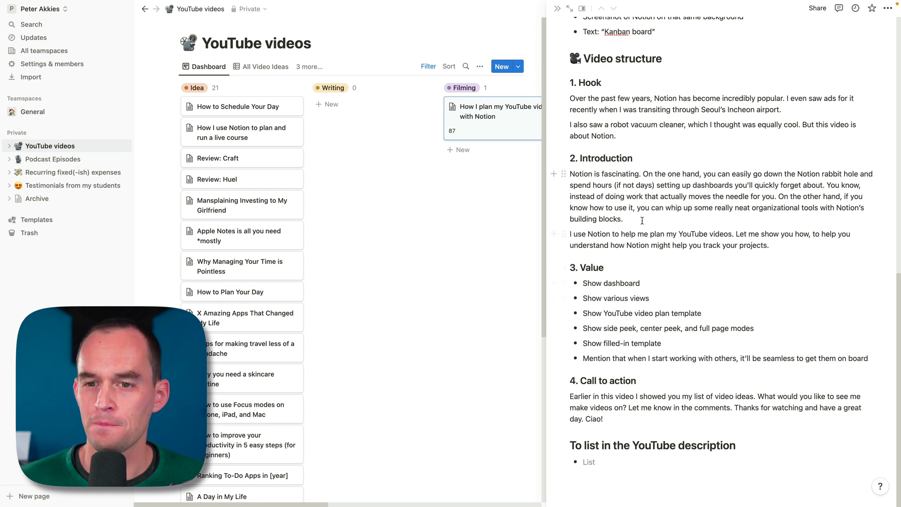
pyautogui.click(642, 219)
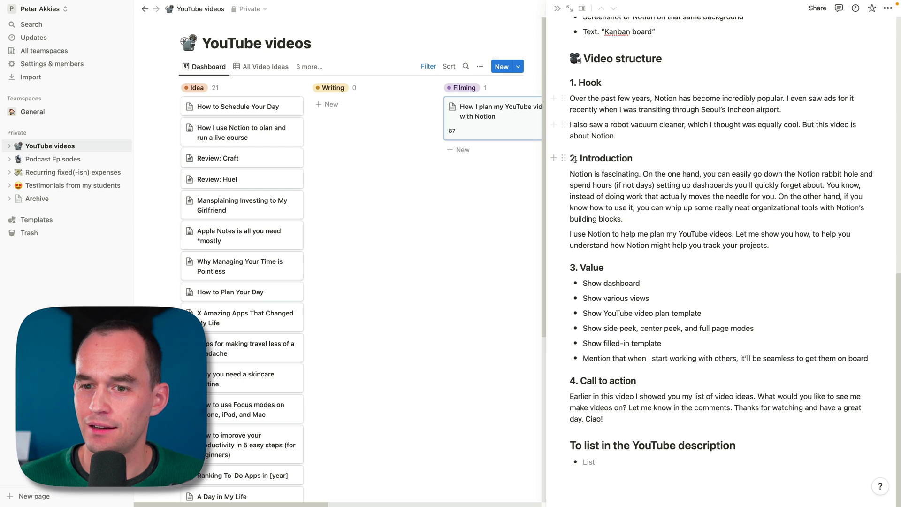
pyautogui.moveTo(563, 174)
pyautogui.mouseDown()
pyautogui.moveTo(572, 226)
pyautogui.moveTo(573, 182)
pyautogui.mouseUp()
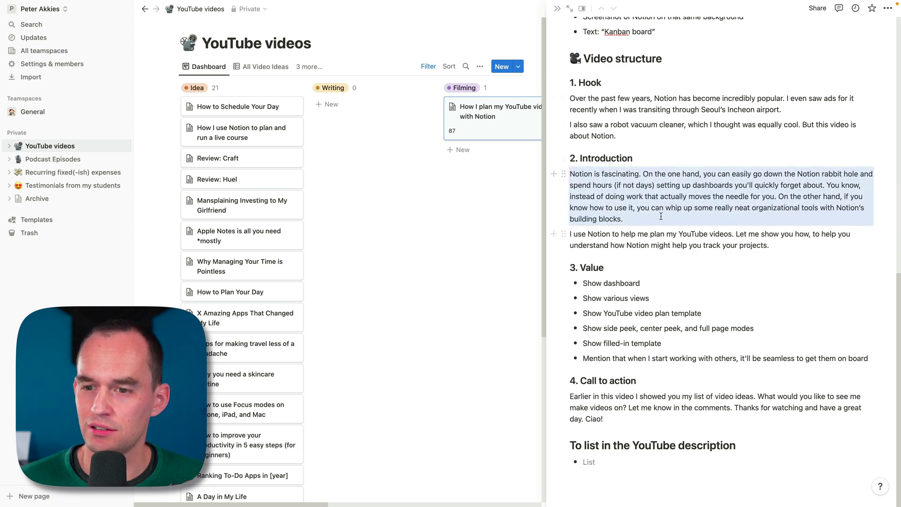
pyautogui.click(650, 233)
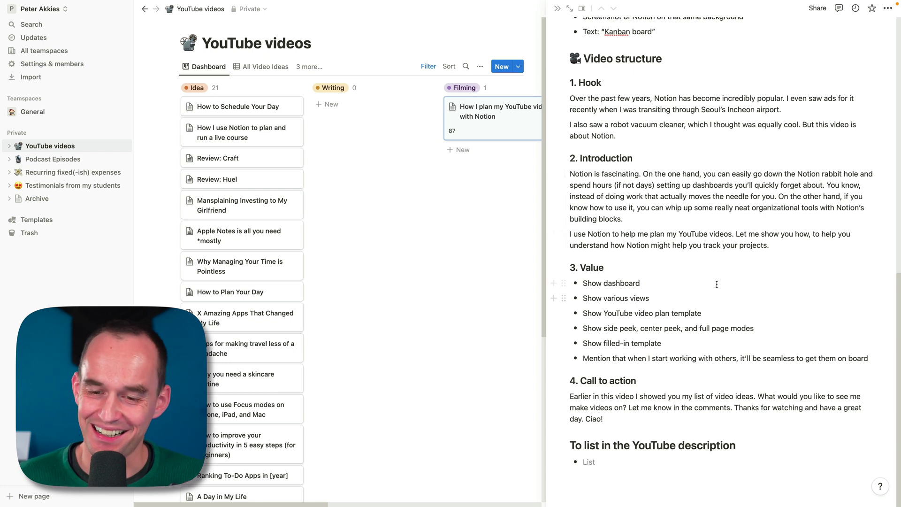
pyautogui.moveTo(855, 359); pyautogui.dragTo(567, 282)
pyautogui.click(611, 284)
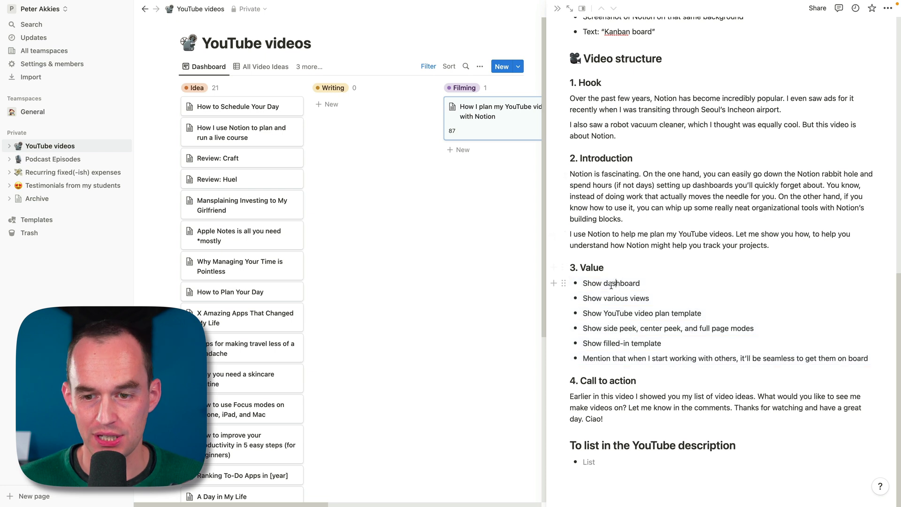
pyautogui.moveTo(582, 283); pyautogui.dragTo(644, 281)
pyautogui.click(645, 282)
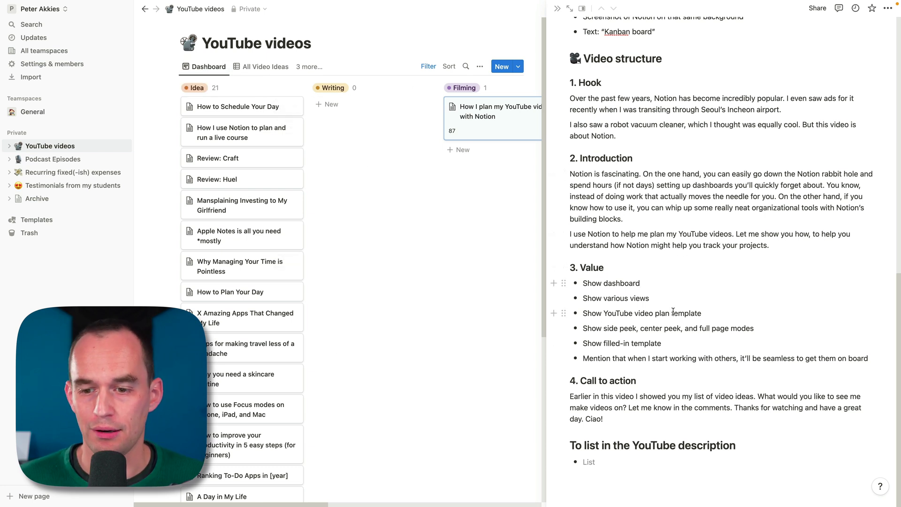
pyautogui.moveTo(588, 314); pyautogui.dragTo(733, 330)
pyautogui.click(733, 330)
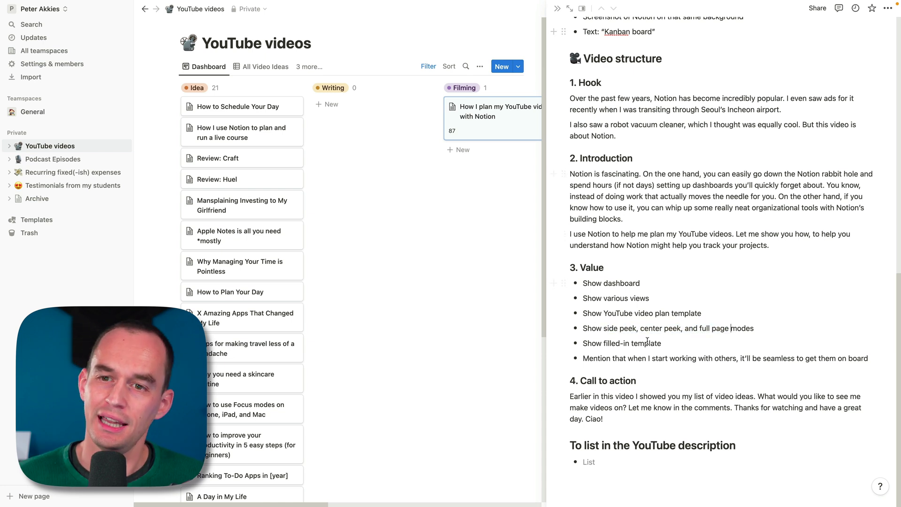
pyautogui.moveTo(583, 359); pyautogui.dragTo(852, 357)
pyautogui.click(711, 234)
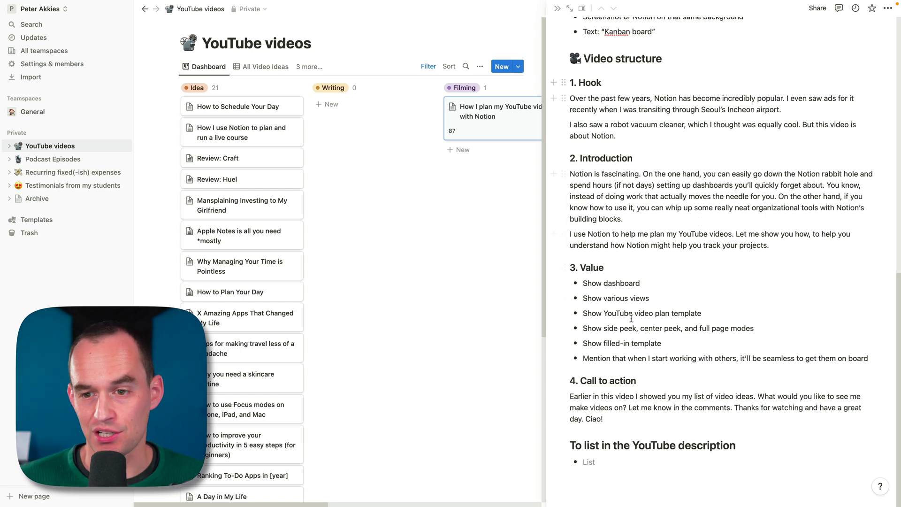
pyautogui.moveTo(615, 185); pyautogui.dragTo(660, 247)
# Step: Comment on the first Hook paragraph that it doesn't grab attention as much as wanted
pyautogui.click(659, 246)
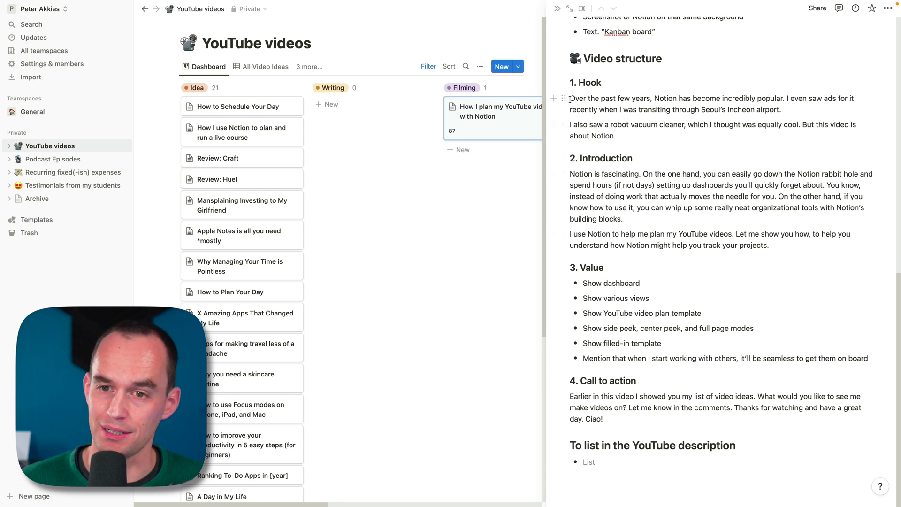
pyautogui.moveTo(570, 99); pyautogui.dragTo(786, 108)
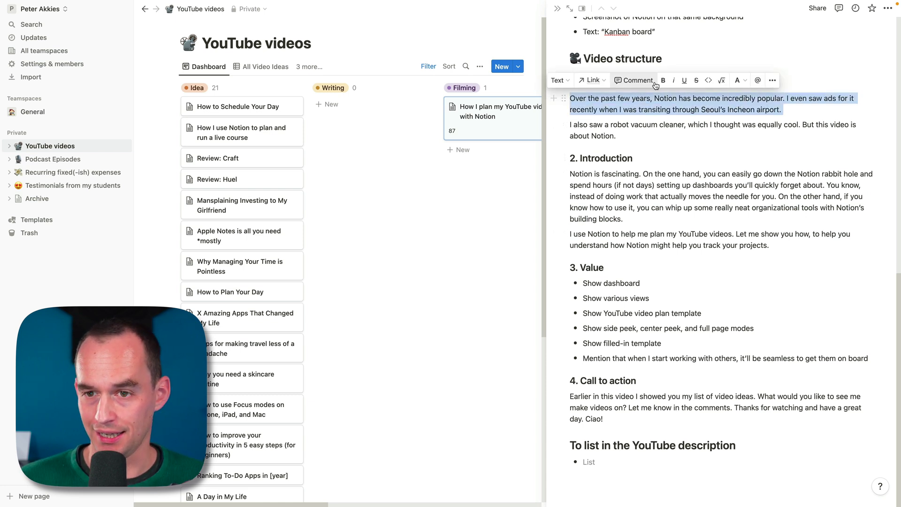
pyautogui.click(644, 80)
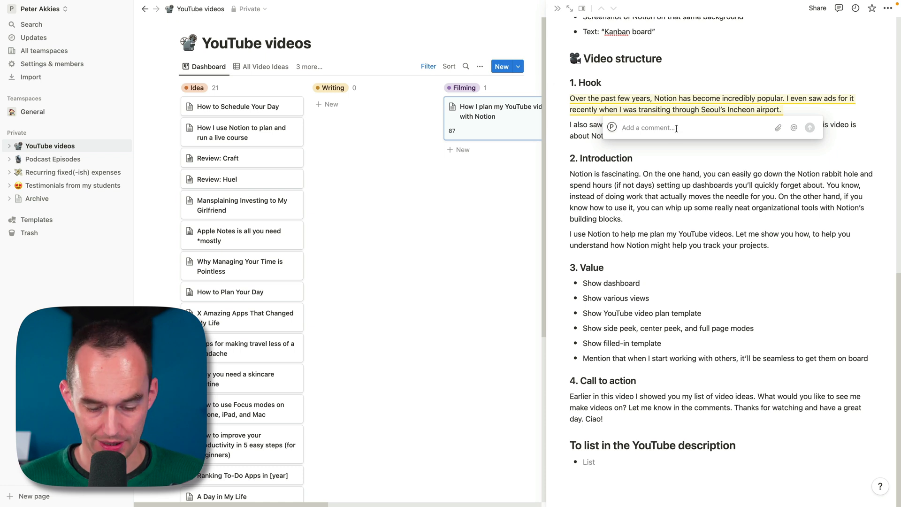
pyautogui.write('This ')
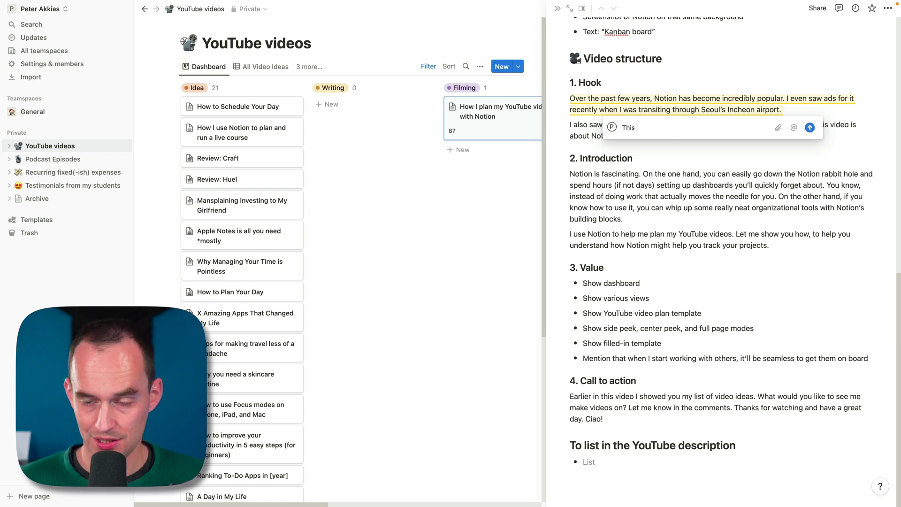
pyautogui.write("doesn't quite grab")
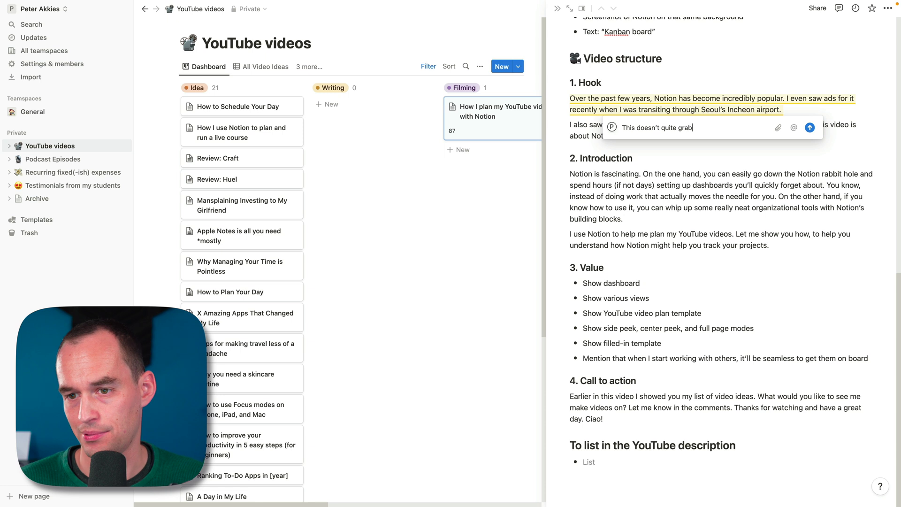
pyautogui.write(' my attention as much as I fee')
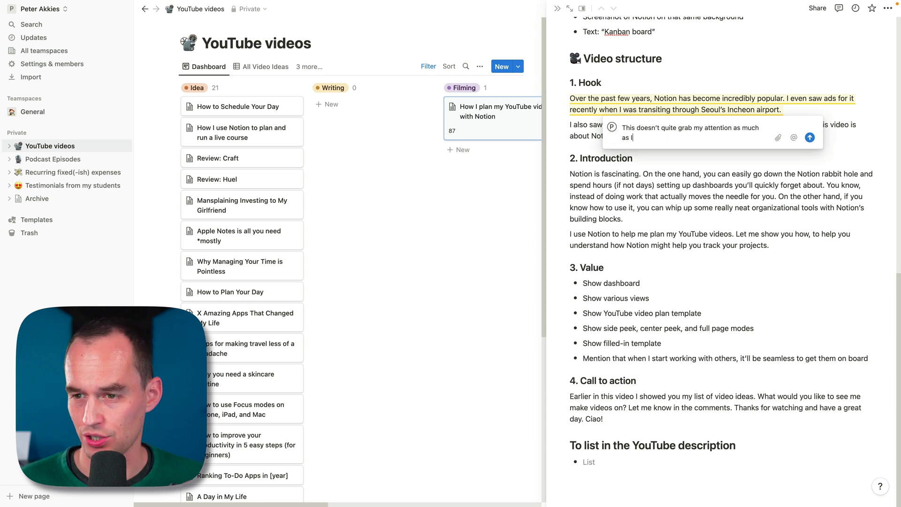
pyautogui.press('BackSpace')
pyautogui.press('BackSpace')
pyautogui.press('BackSpace')
pyautogui.write('would ')
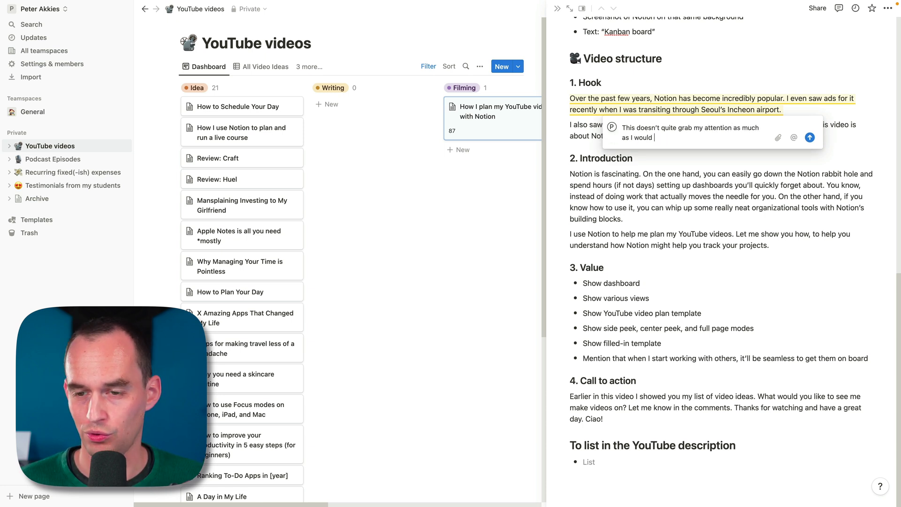
pyautogui.write('want my attention ')
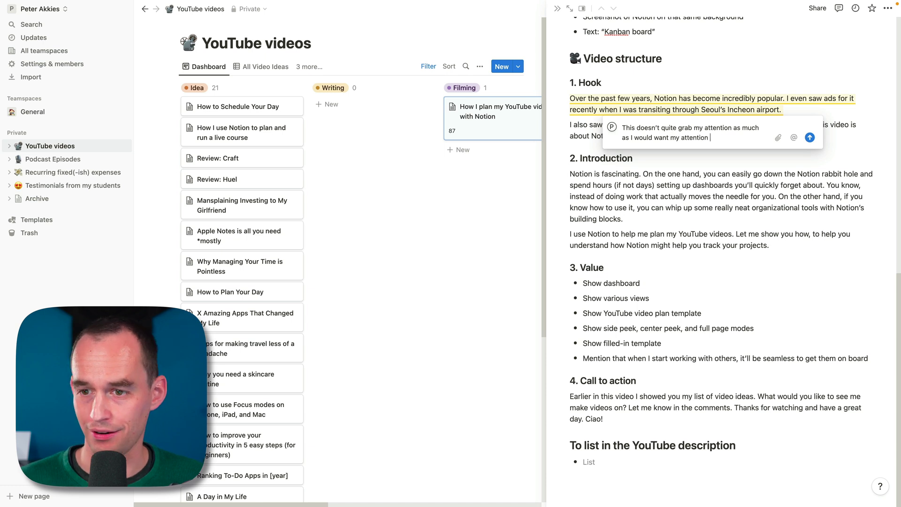
pyautogui.write('to be grabbed!')
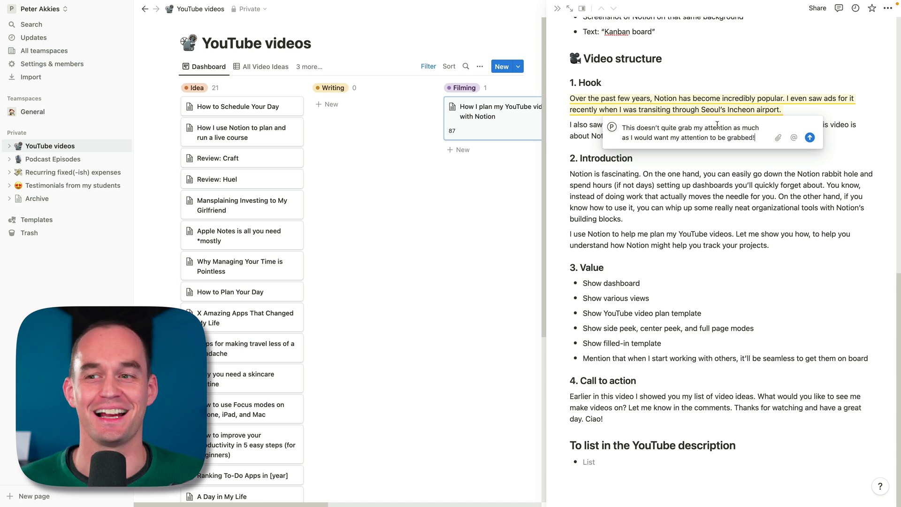
pyautogui.press('Return')
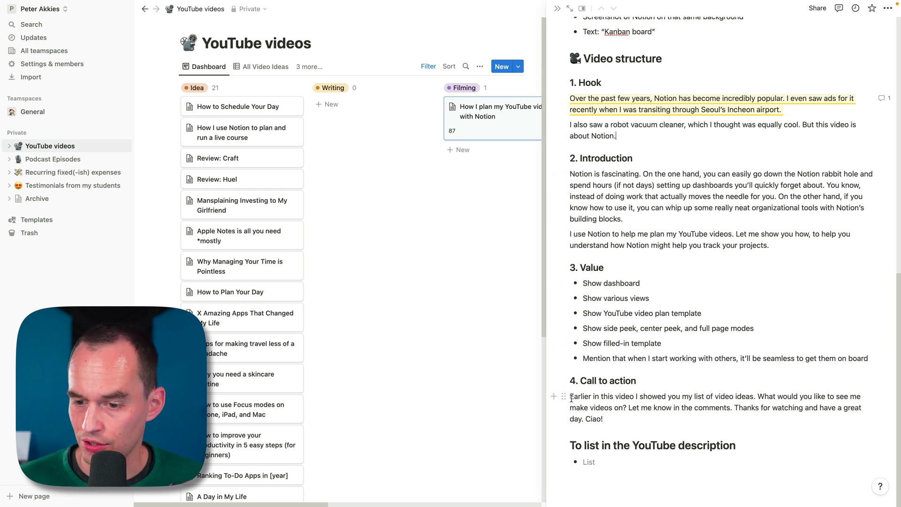
pyautogui.moveTo(571, 396); pyautogui.dragTo(609, 416)
pyautogui.click(619, 424)
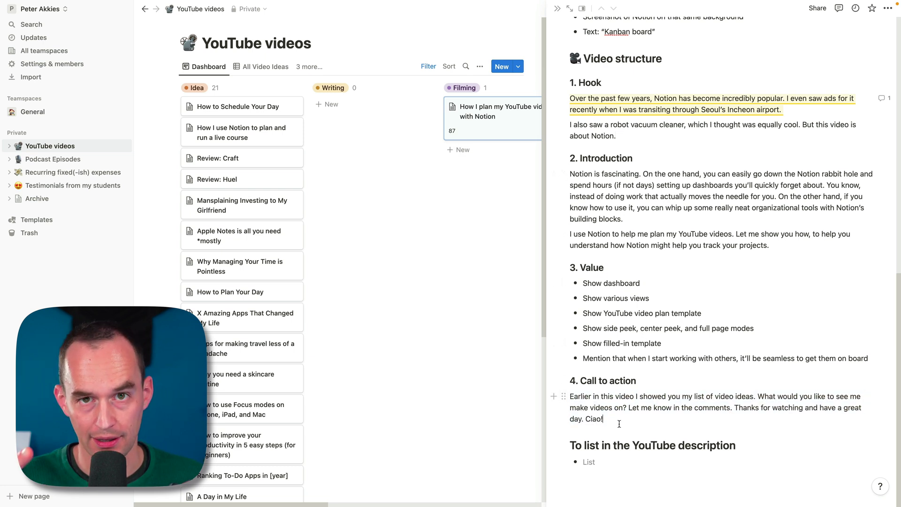
pyautogui.click(610, 457)
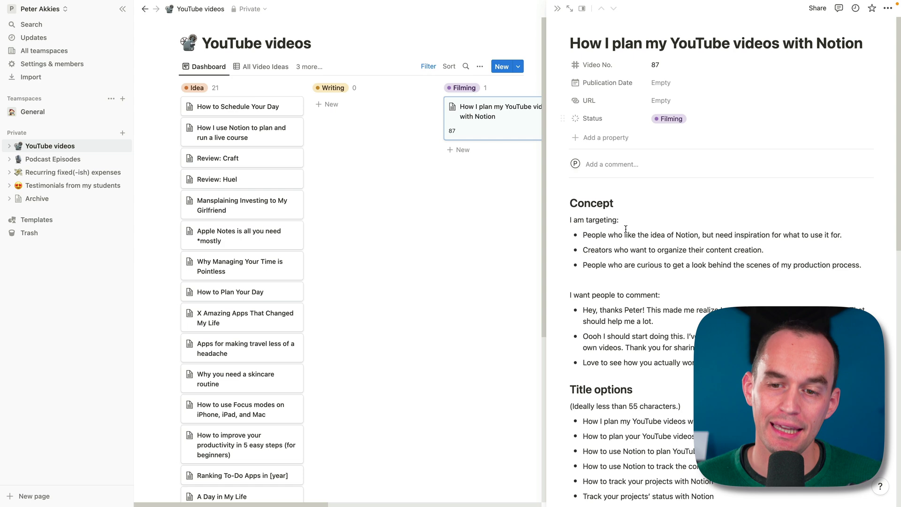
pyautogui.scroll(-3, 620, 231)
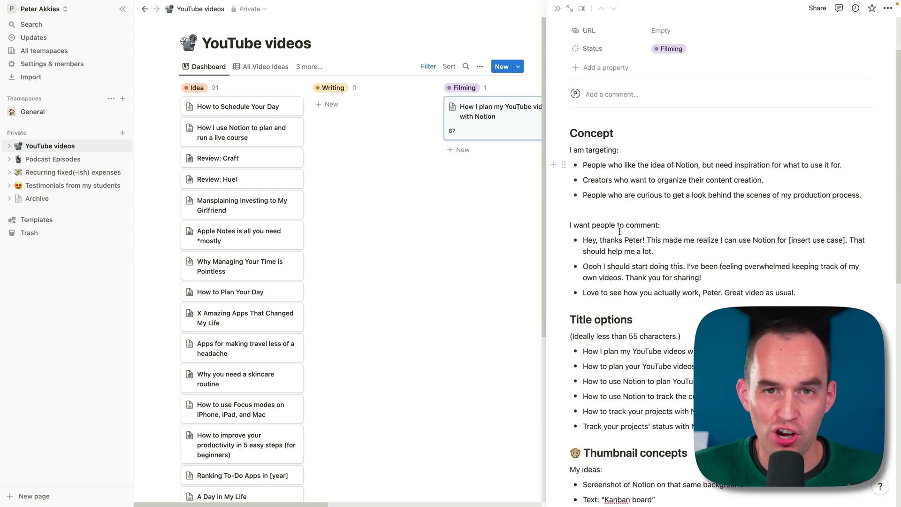
pyautogui.scroll(-5, 620, 231)
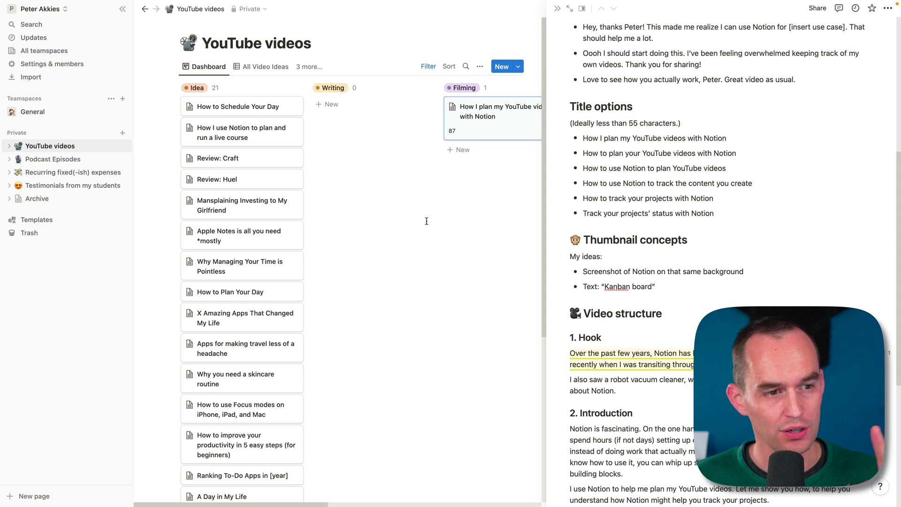
pyautogui.moveTo(1, 184)
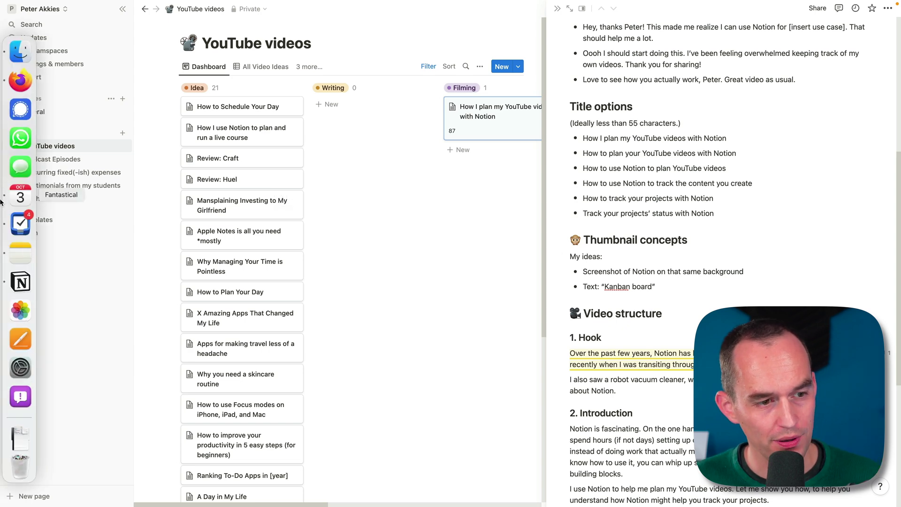
# Step: Open the YT 087 project in Things 3 and show its logged items
pyautogui.click(18, 224)
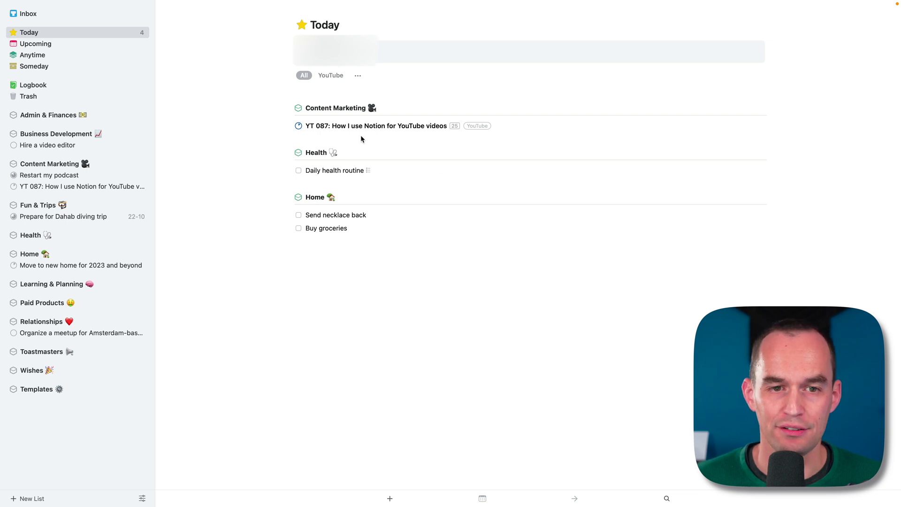
pyautogui.click(380, 128)
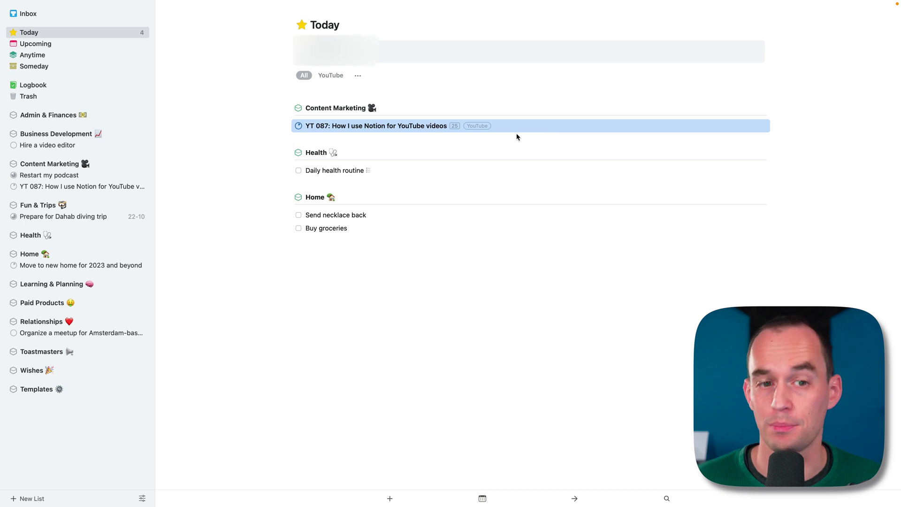
pyautogui.doubleClick(389, 129)
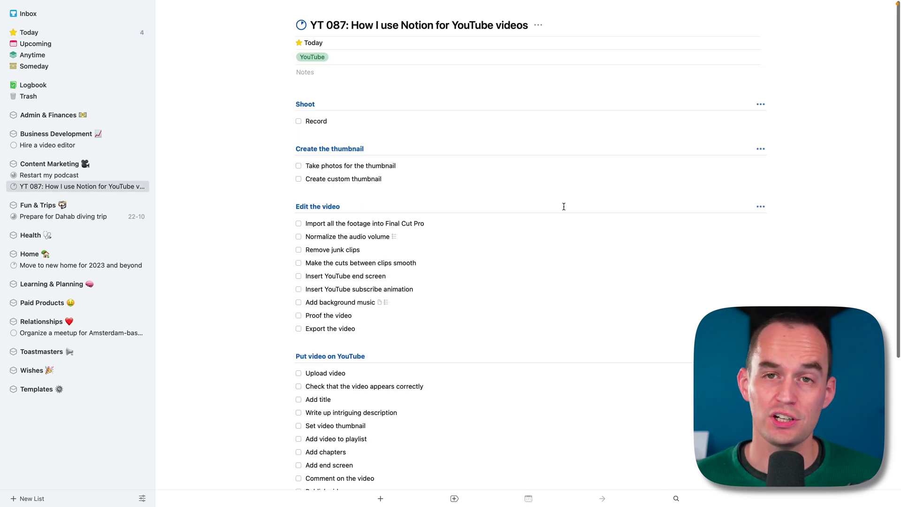
pyautogui.scroll(-5, 568, 217)
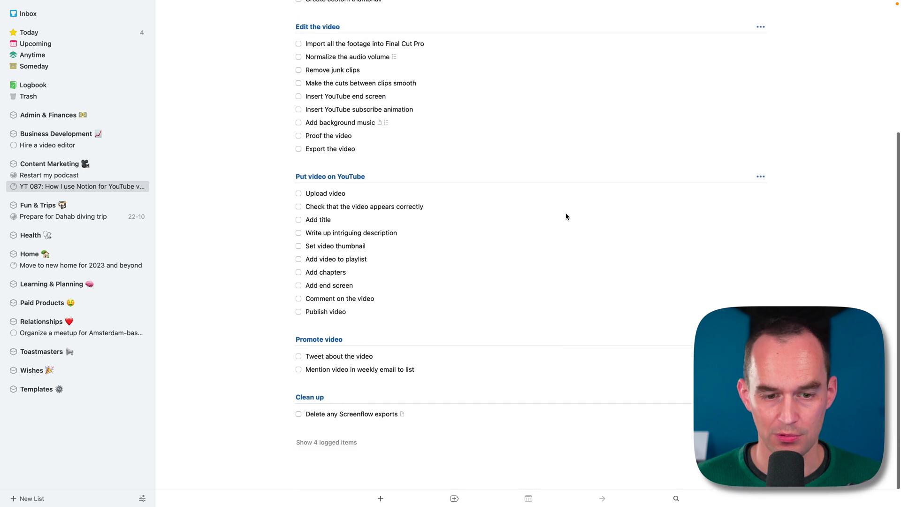
pyautogui.click(328, 442)
pyautogui.scroll(-2, 497, 348)
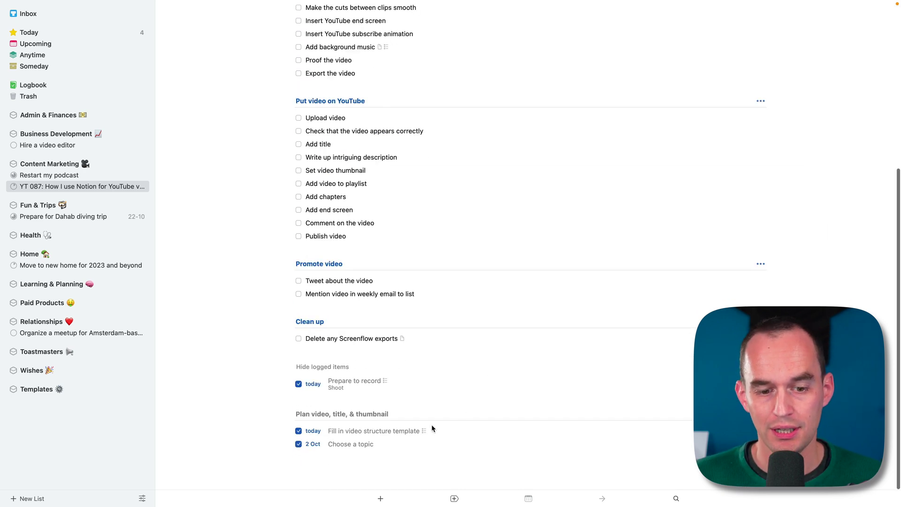
pyautogui.click(364, 444)
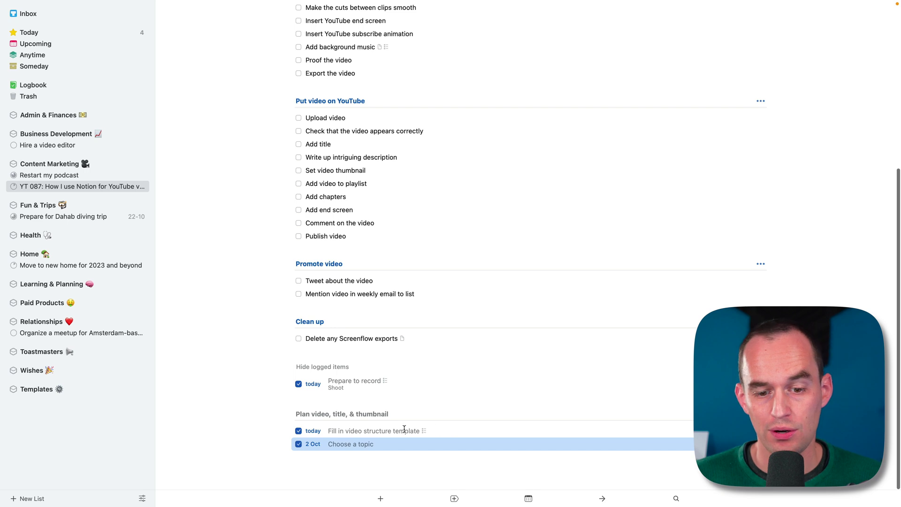
# Step: Tick all six checklist items of the 'Fill in video structure template' to-do
pyautogui.click(422, 428)
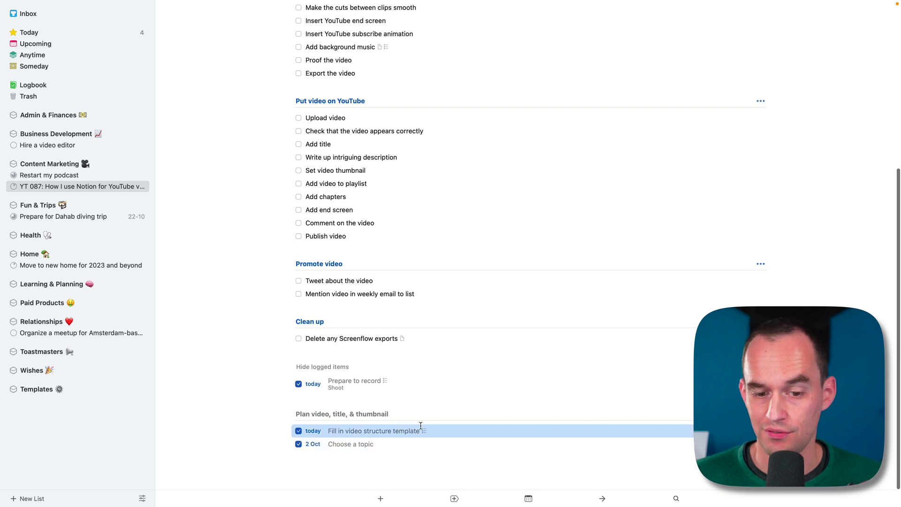
pyautogui.doubleClick(387, 435)
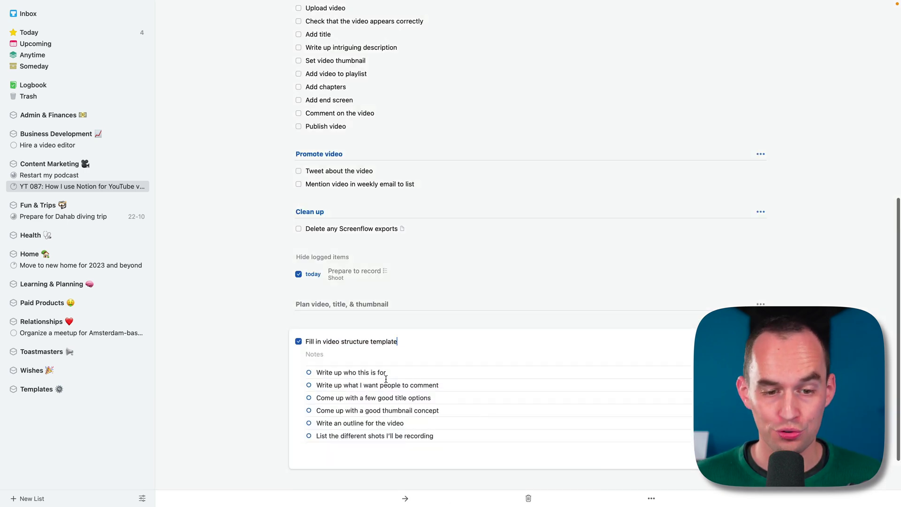
pyautogui.click(308, 373)
pyautogui.click(309, 385)
pyautogui.click(309, 397)
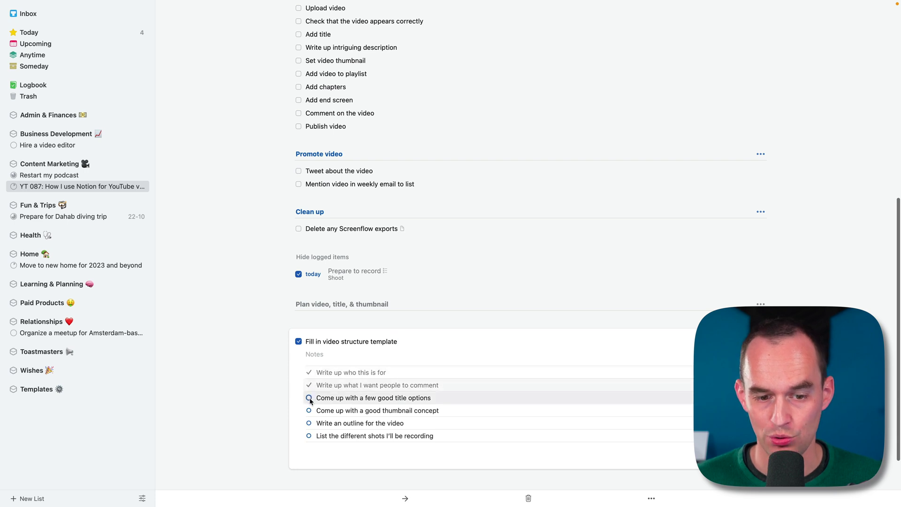
pyautogui.click(308, 410)
pyautogui.click(308, 423)
pyautogui.click(308, 435)
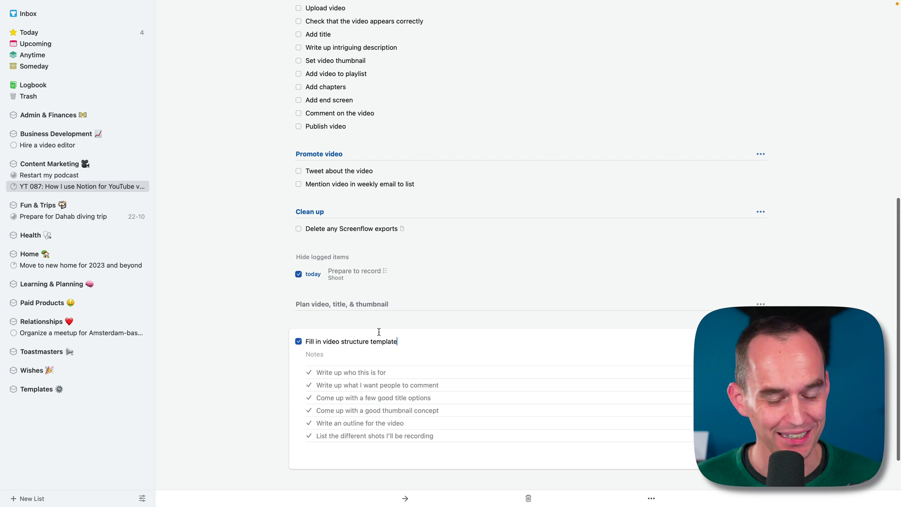
pyautogui.click(462, 277)
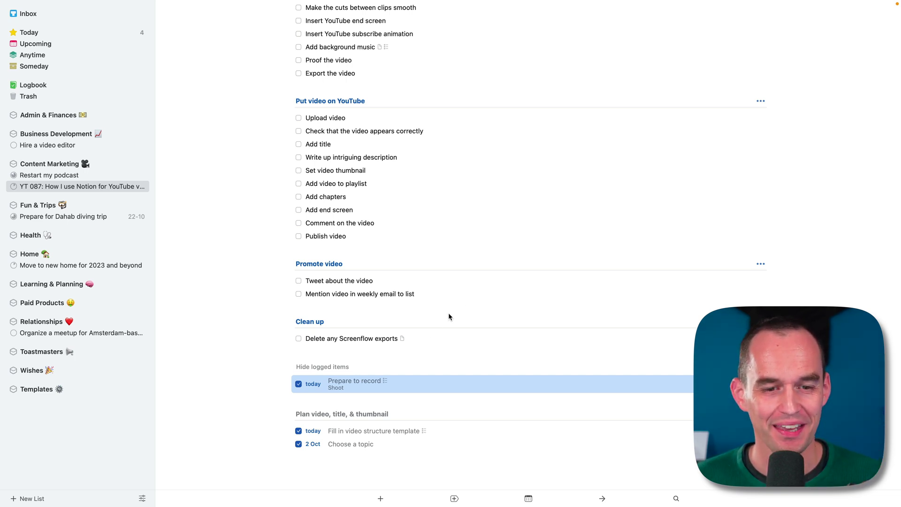
pyautogui.click(464, 306)
pyautogui.scroll(5, 457, 305)
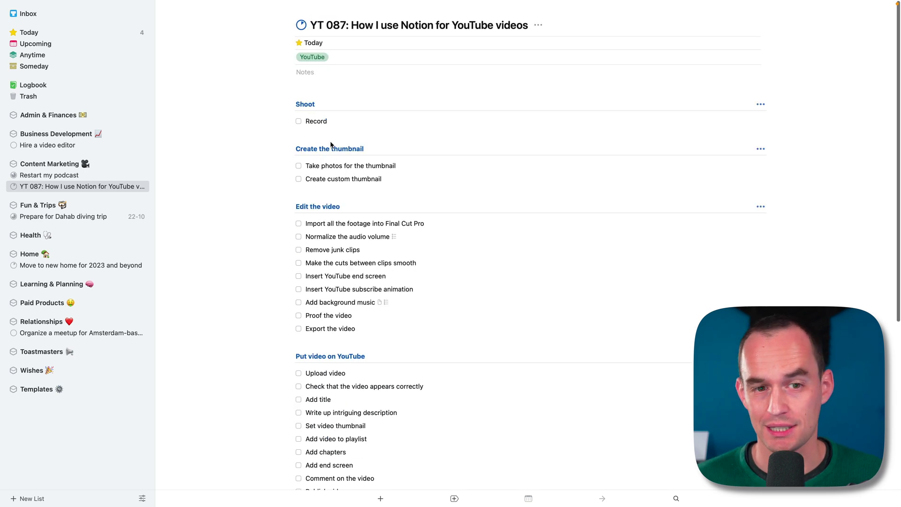
pyautogui.click(328, 124)
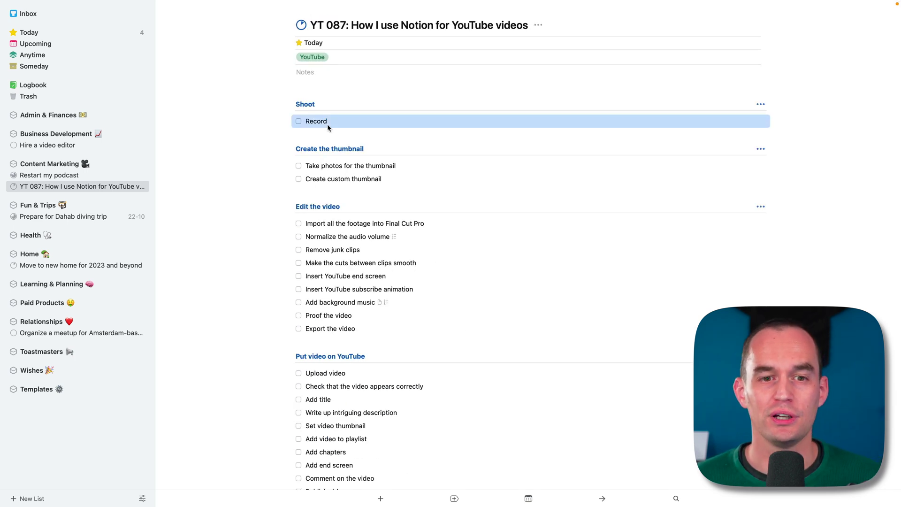
pyautogui.click(377, 169)
pyautogui.click(380, 181)
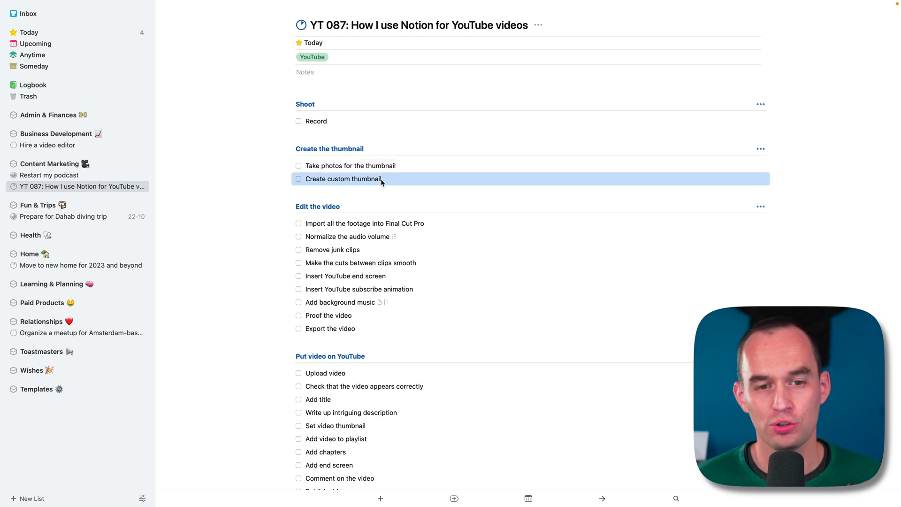
pyautogui.click(416, 223)
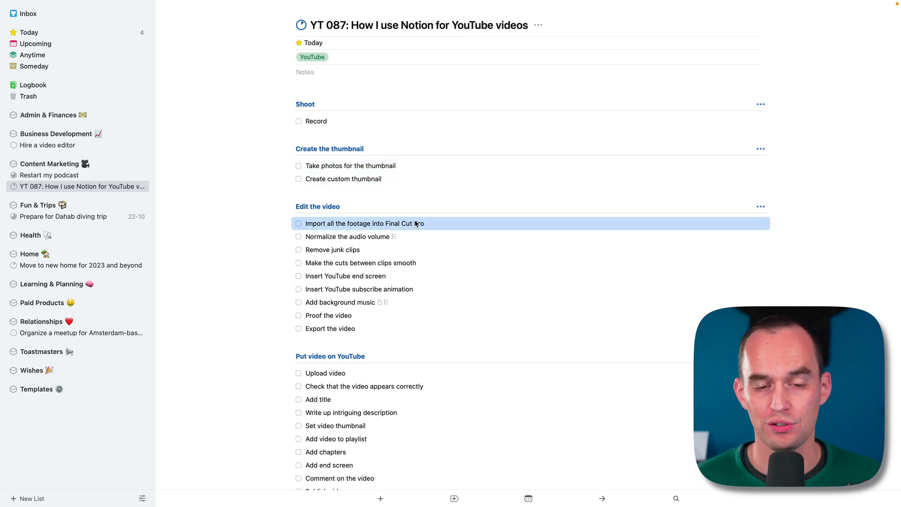
pyautogui.click(376, 238)
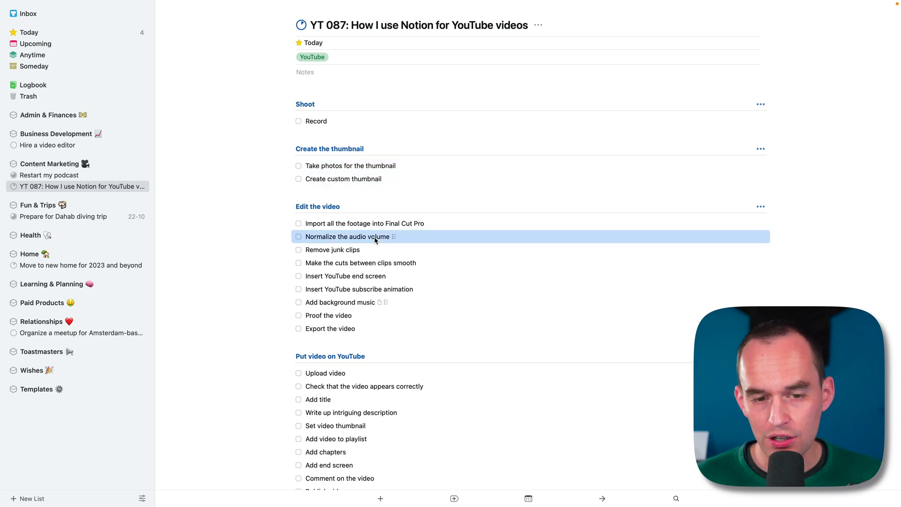
pyautogui.click(369, 252)
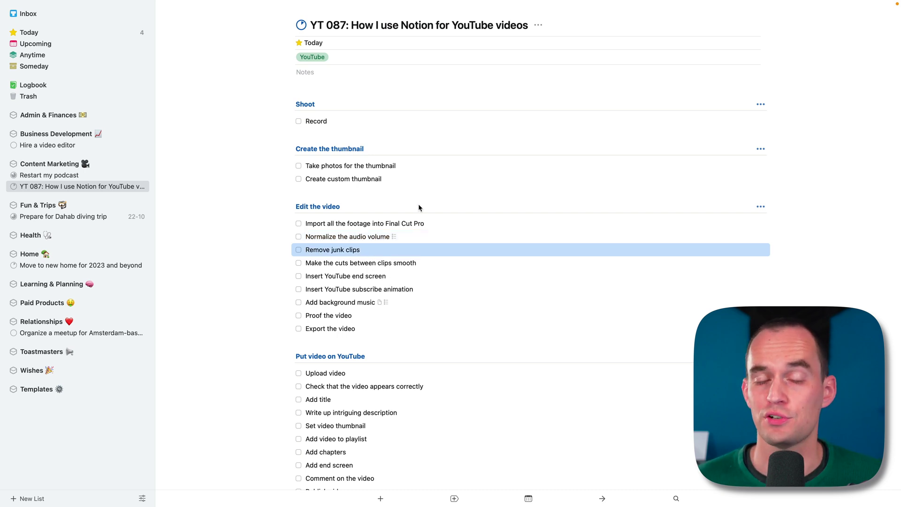
pyautogui.scroll(-5, 420, 207)
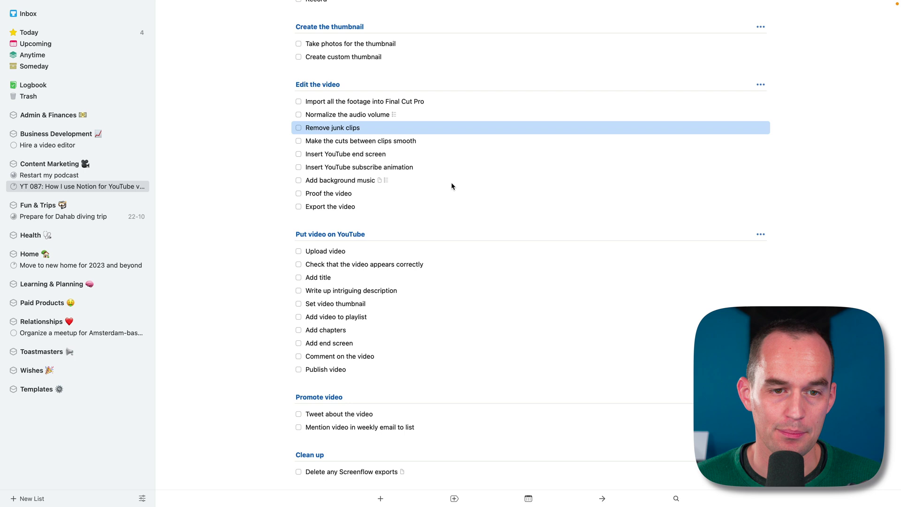
pyautogui.click(354, 291)
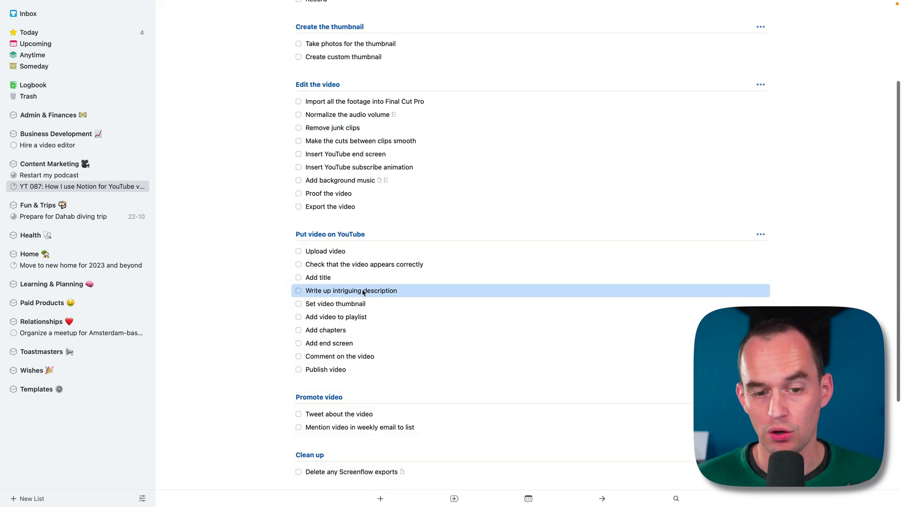
pyautogui.press('super+Tab')
# Step: Back in Notion, scroll the video plan past Video structure to the Call to action block
pyautogui.click(381, 225)
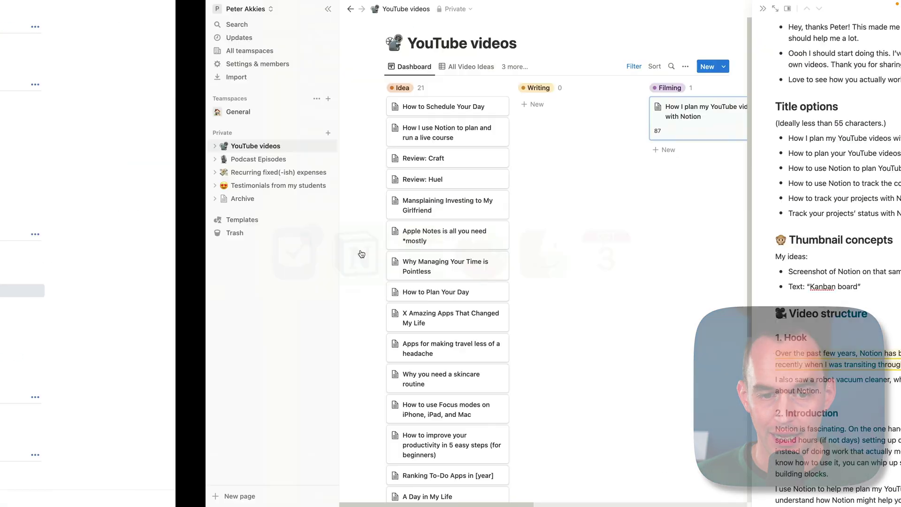
pyautogui.scroll(-5, 602, 465)
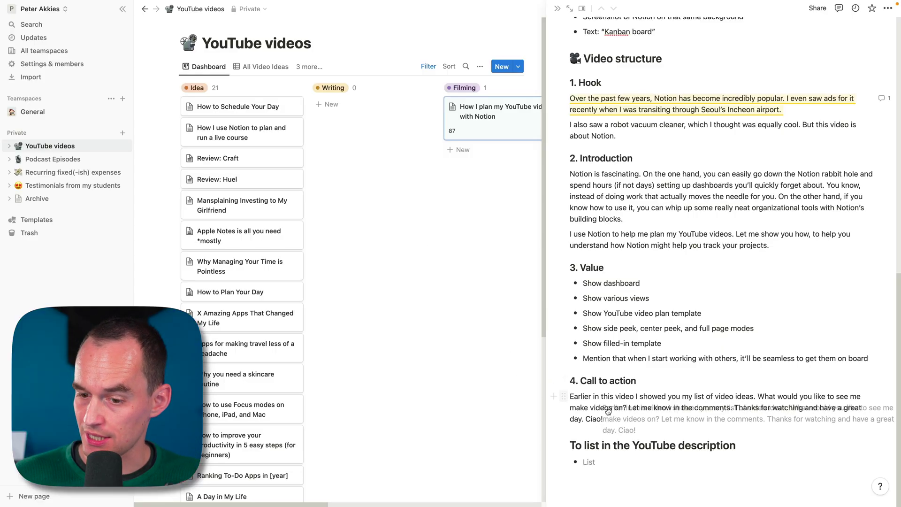
pyautogui.moveTo(546, 384); pyautogui.dragTo(594, 399)
pyautogui.click(595, 399)
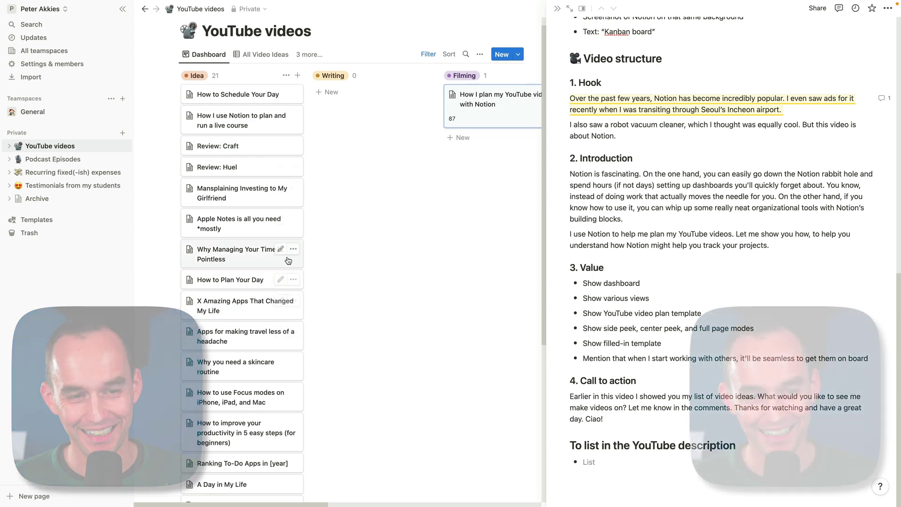
pyautogui.scroll(-3, 280, 266)
pyautogui.scroll(-8, 280, 267)
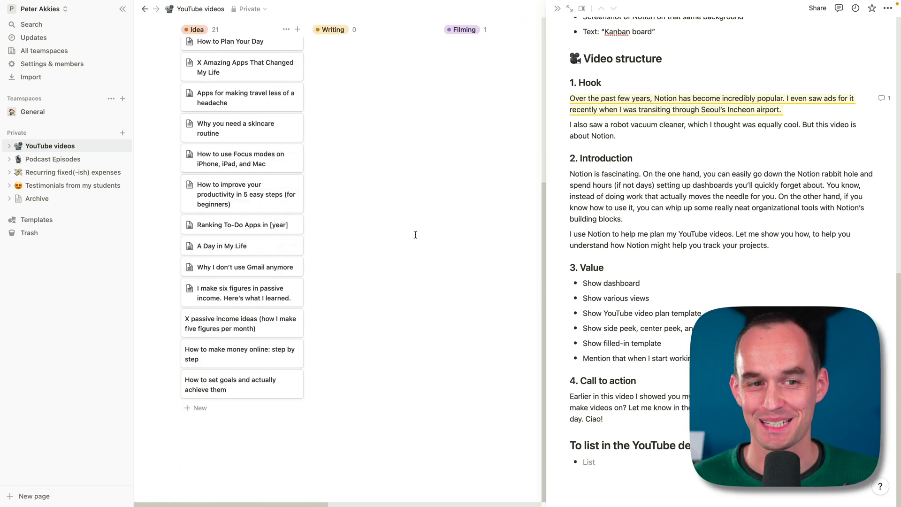